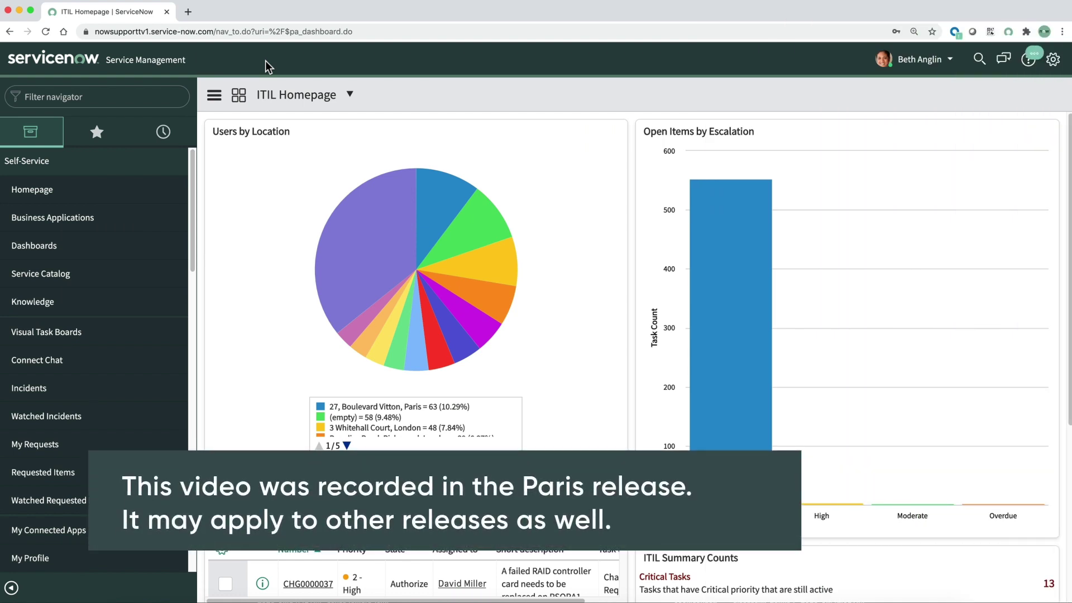
Step: Filter the navigator for 'agent work' and open Agent Workspace Home in a new tab
click(139, 96)
text(agent work)
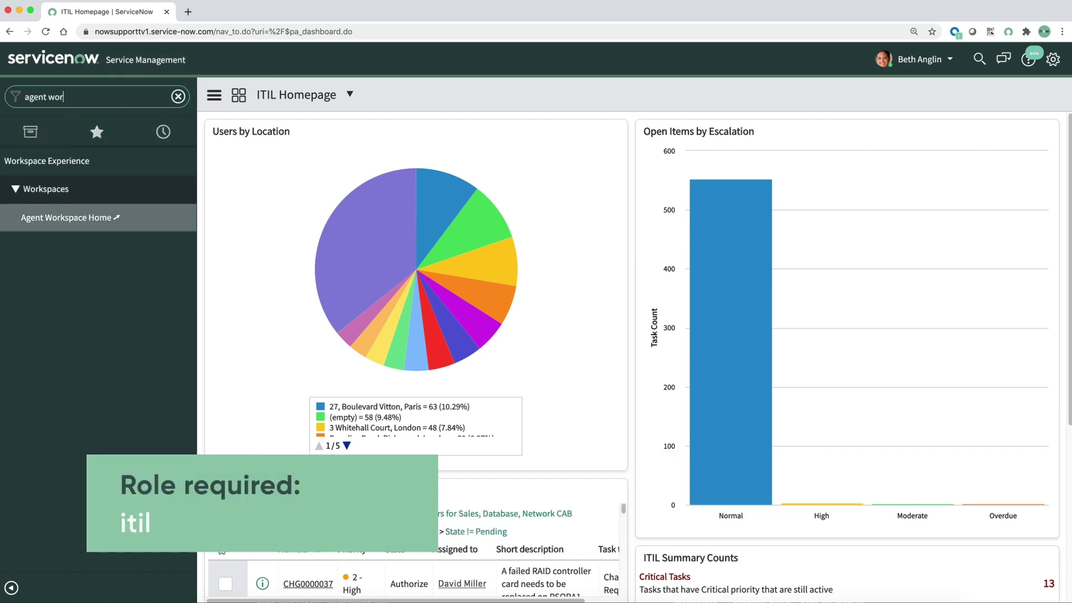
click(101, 218)
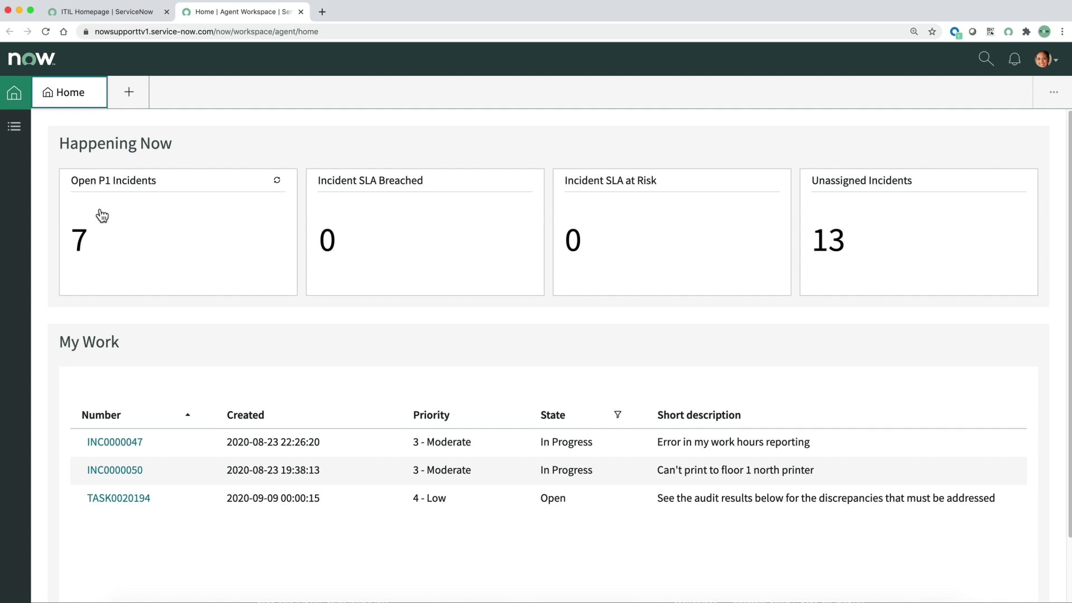
Step: Review the 7 open P1 incidents, then show the My Work list in the Lists module
click(95, 234)
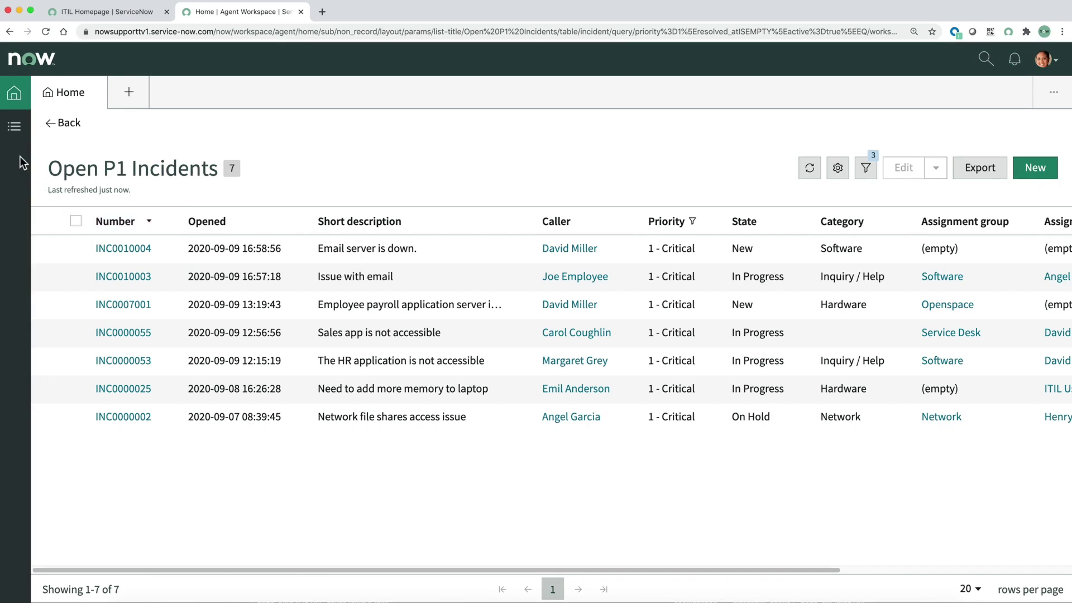
click(14, 129)
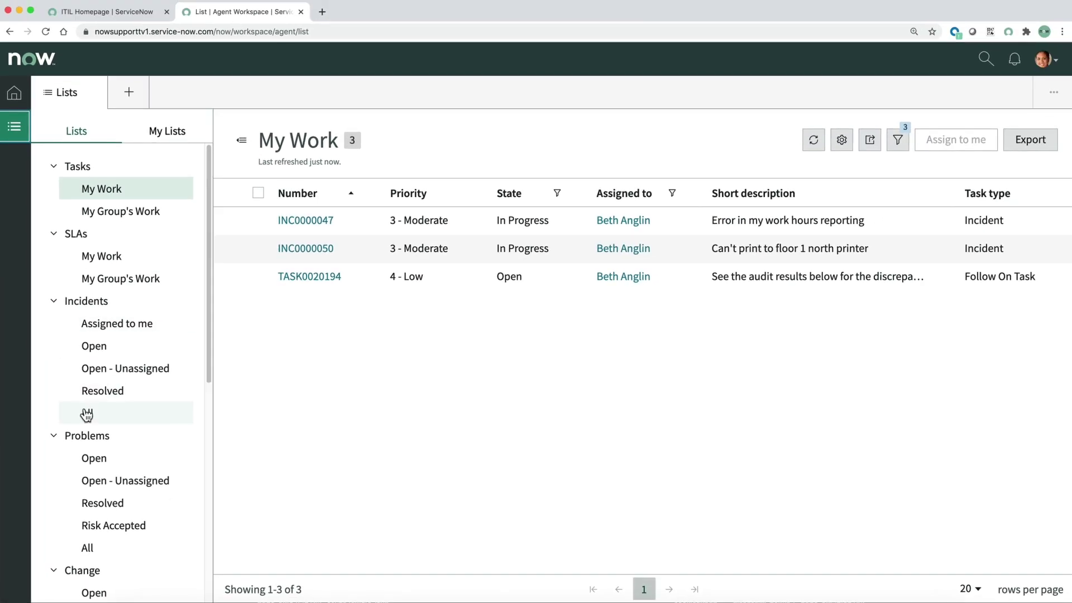
Step: List all incidents and open INC0010004, 'Email server is down.'
click(87, 414)
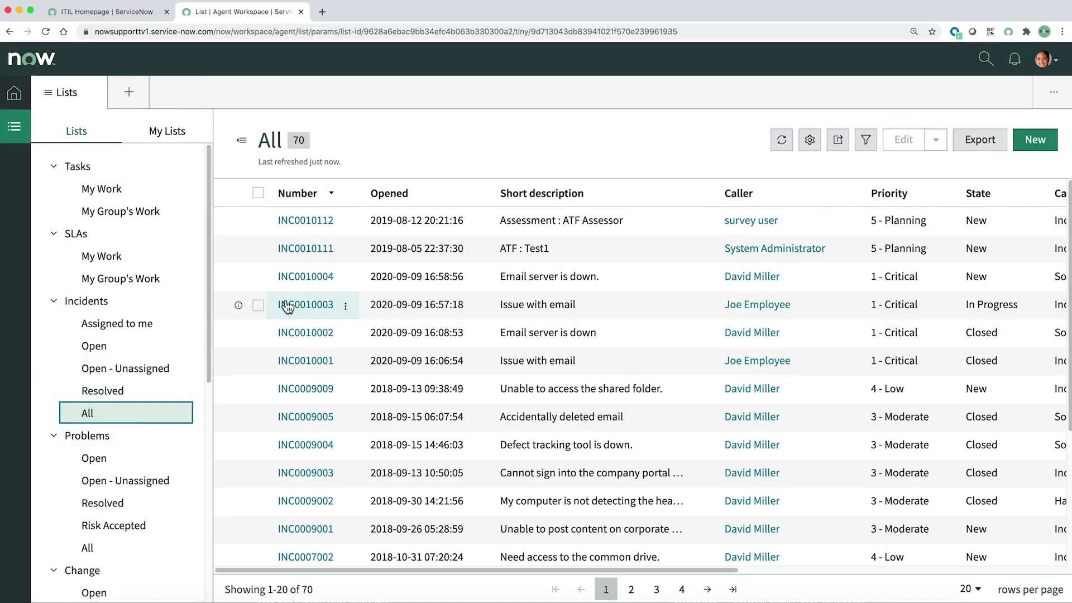
click(305, 277)
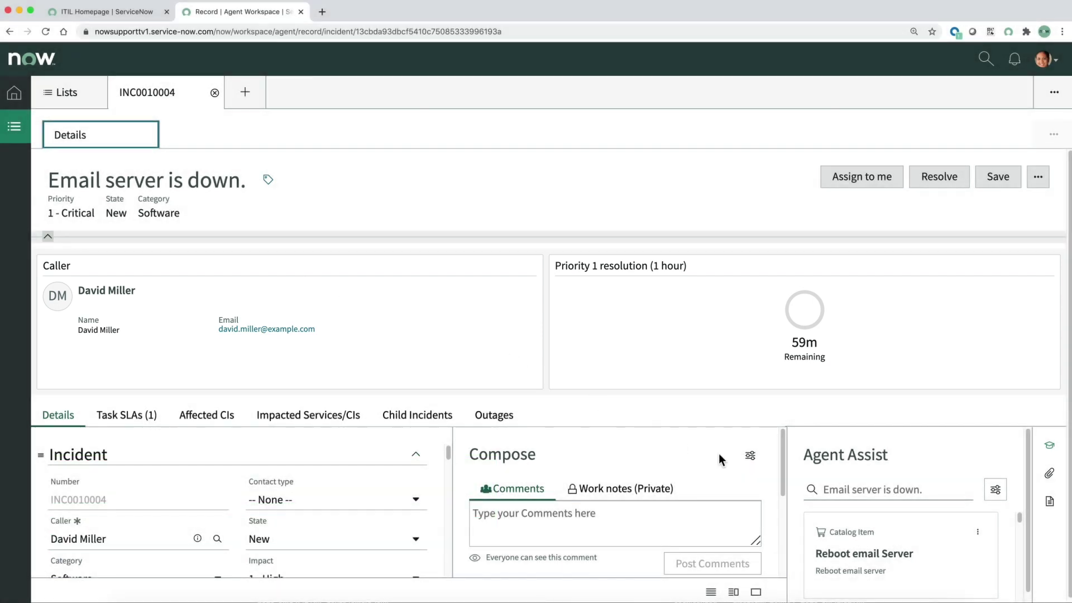
Step: Set INC0010004's contact type to Email in the Details form and save it
drag(783, 461, 778, 528)
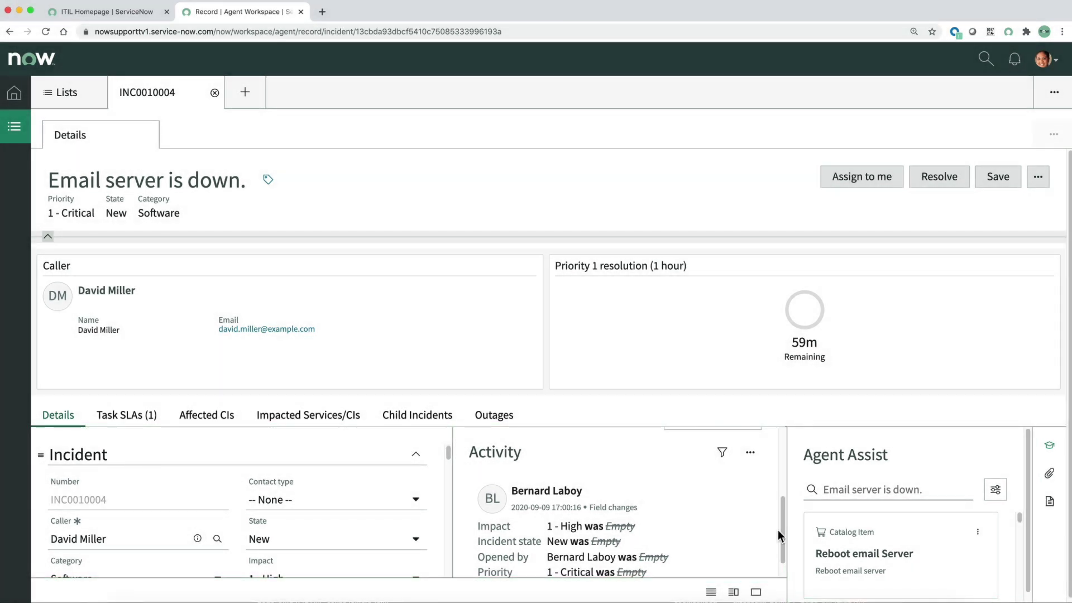
click(56, 416)
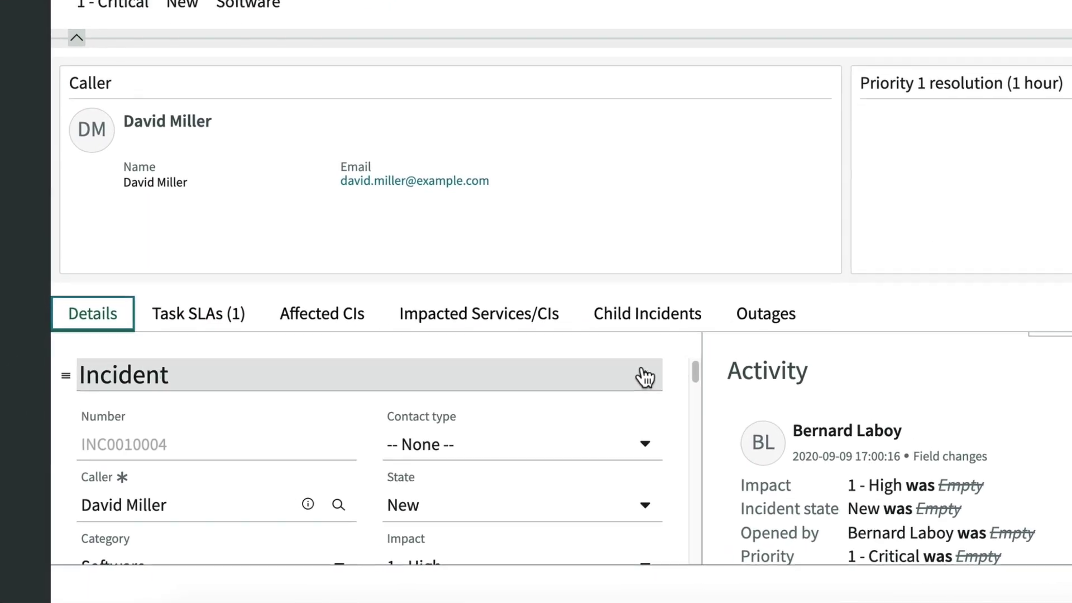
drag(466, 441, 467, 453)
drag(708, 378, 710, 350)
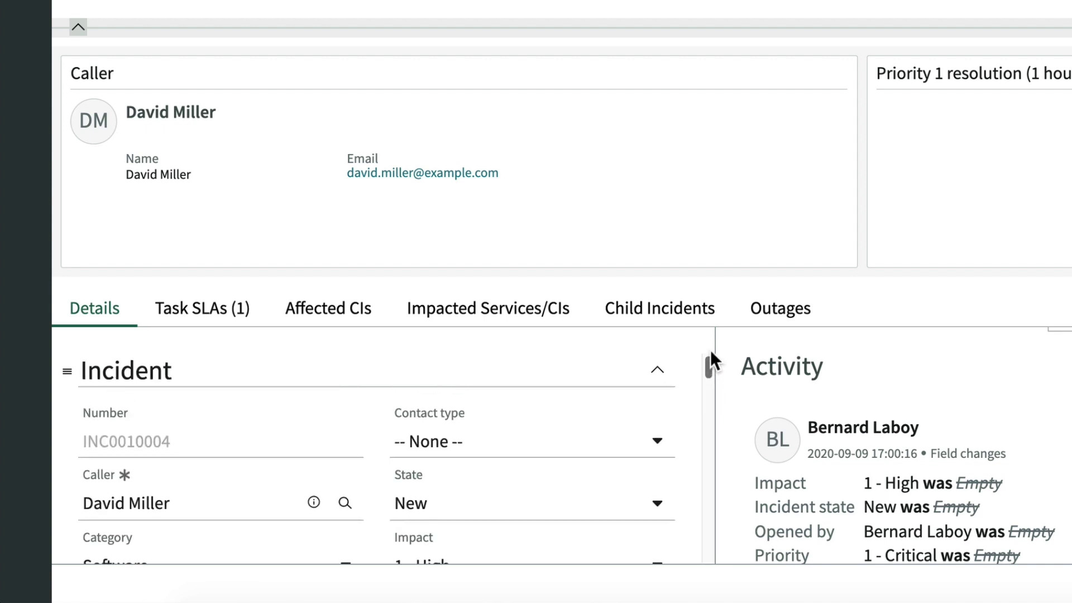
click(657, 441)
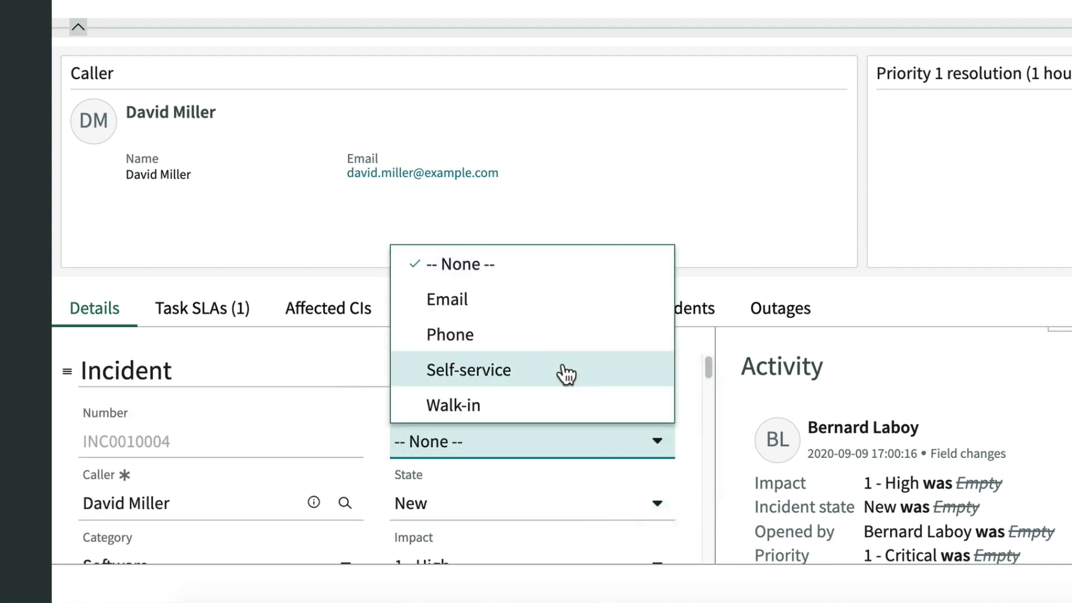
click(478, 301)
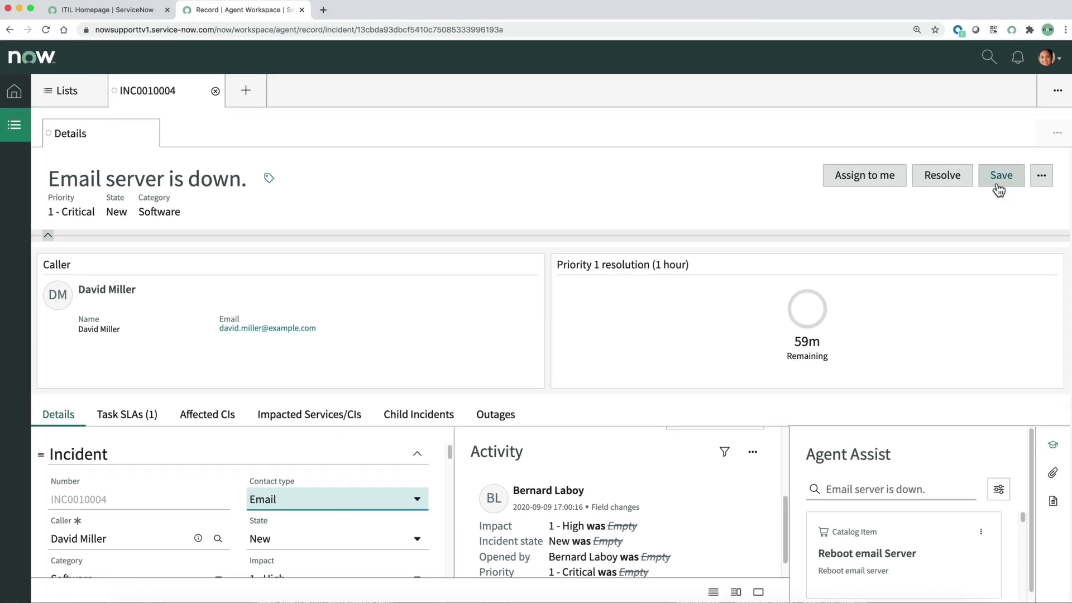
click(998, 177)
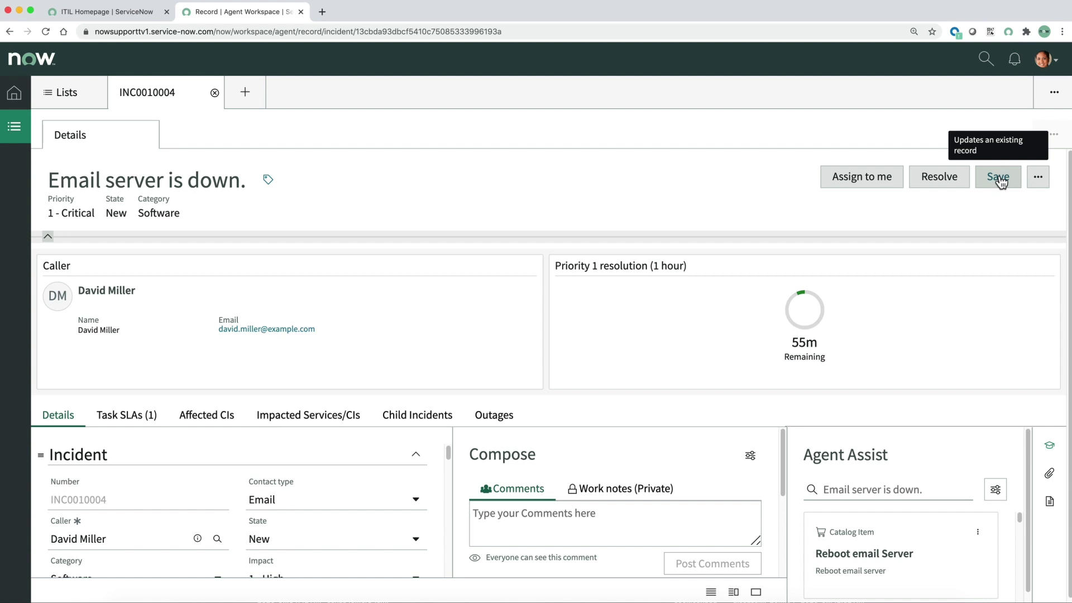
Step: Close the INC0010004 tab and reopen the Open P1 Incidents list from Home
click(60, 100)
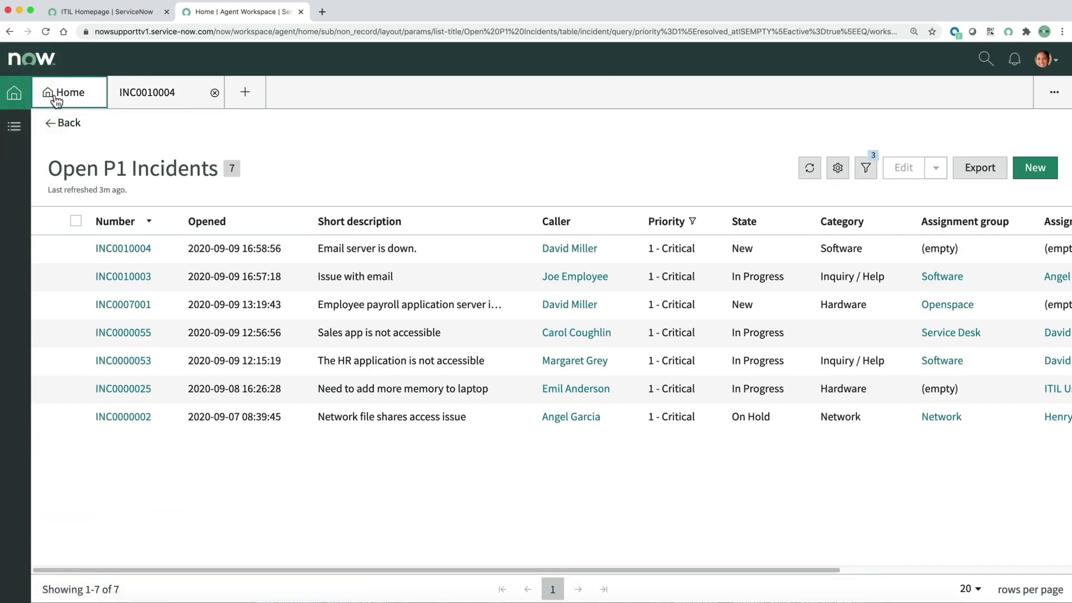
click(71, 96)
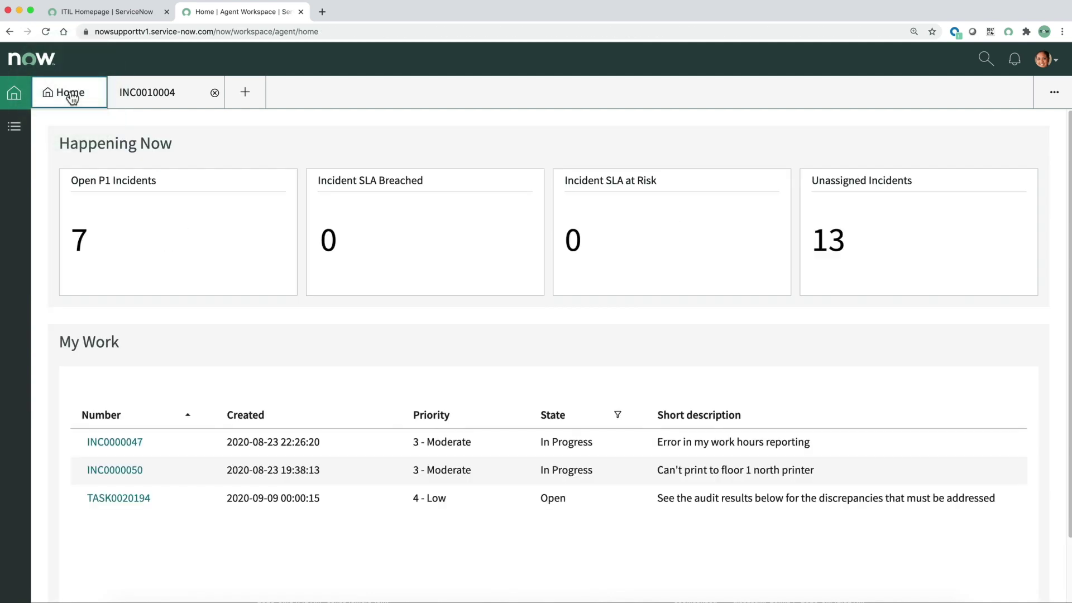
click(215, 95)
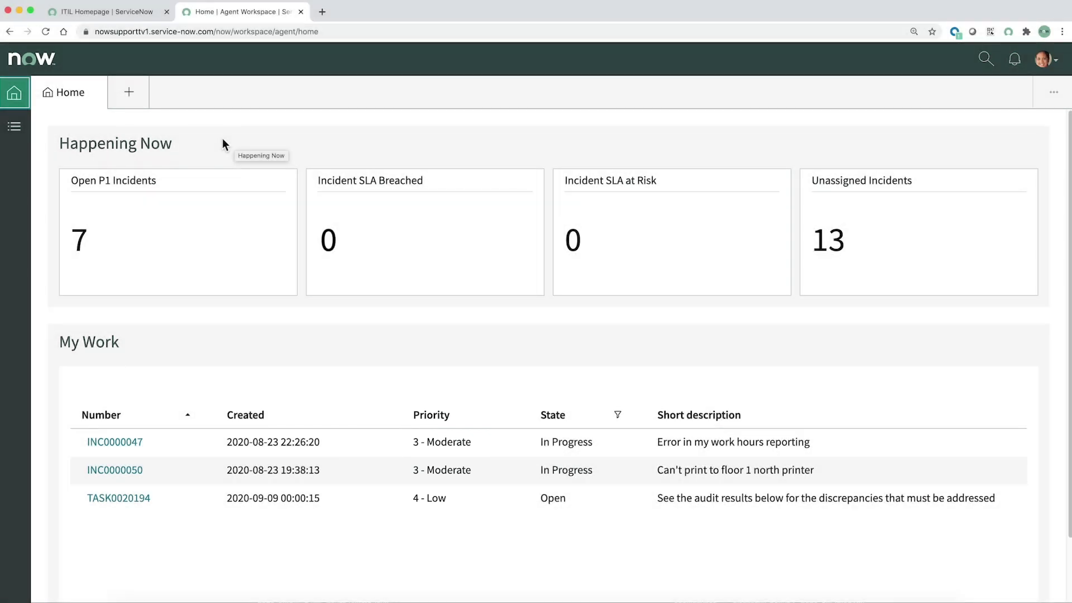
click(99, 235)
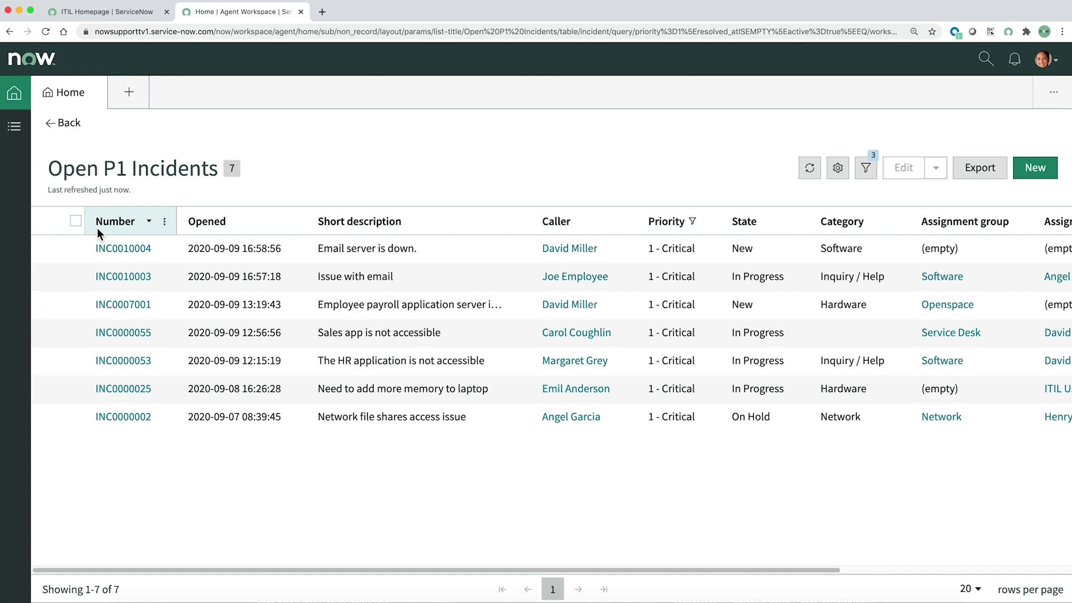
Step: Open INC0010004 and INC0010003 from the P1 list in separate tabs
click(125, 249)
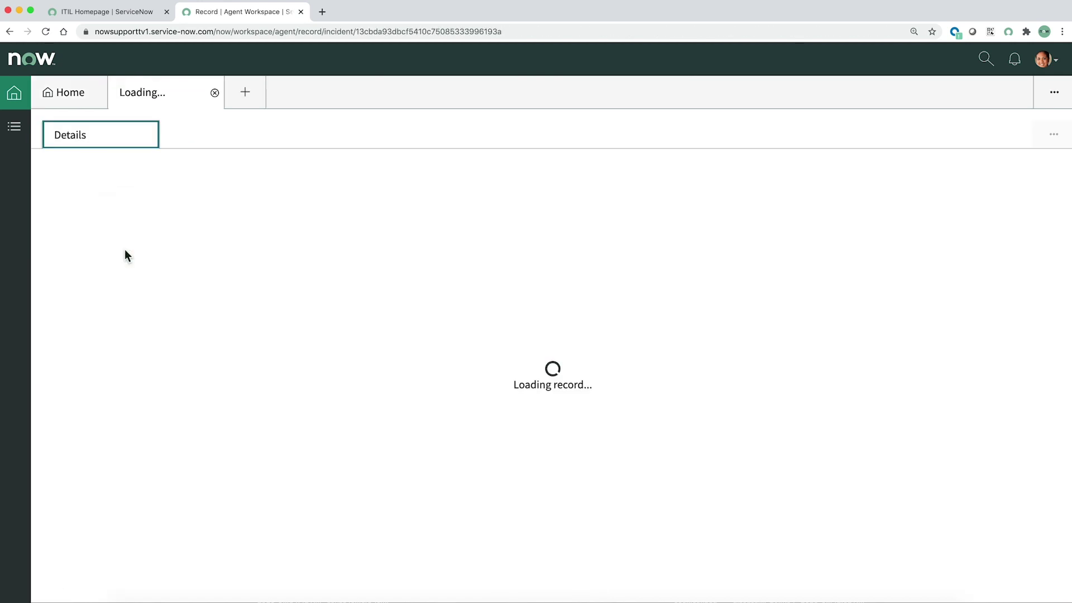
click(73, 100)
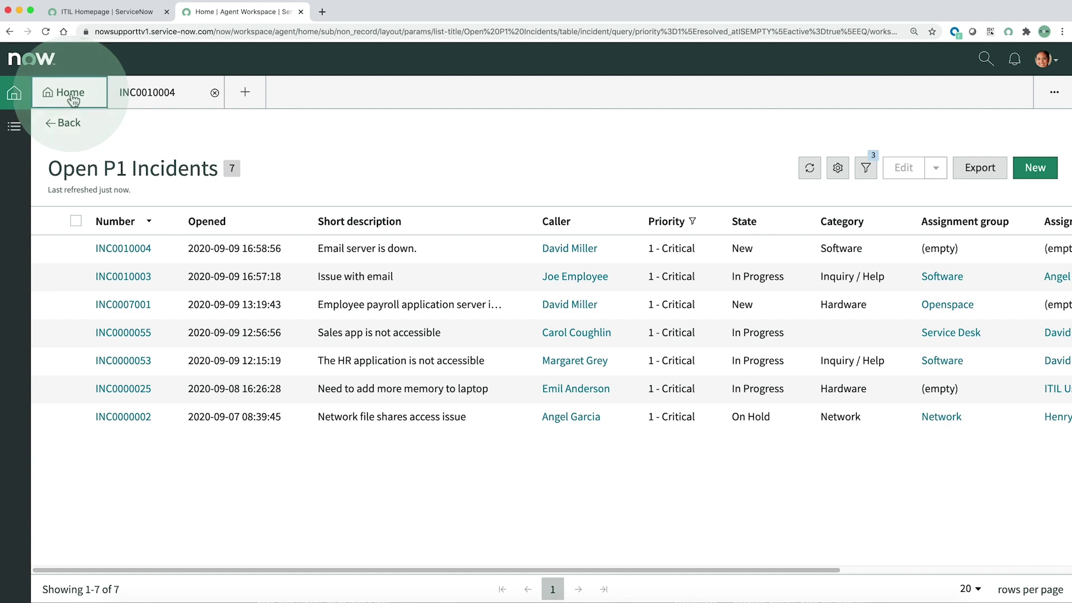
click(144, 278)
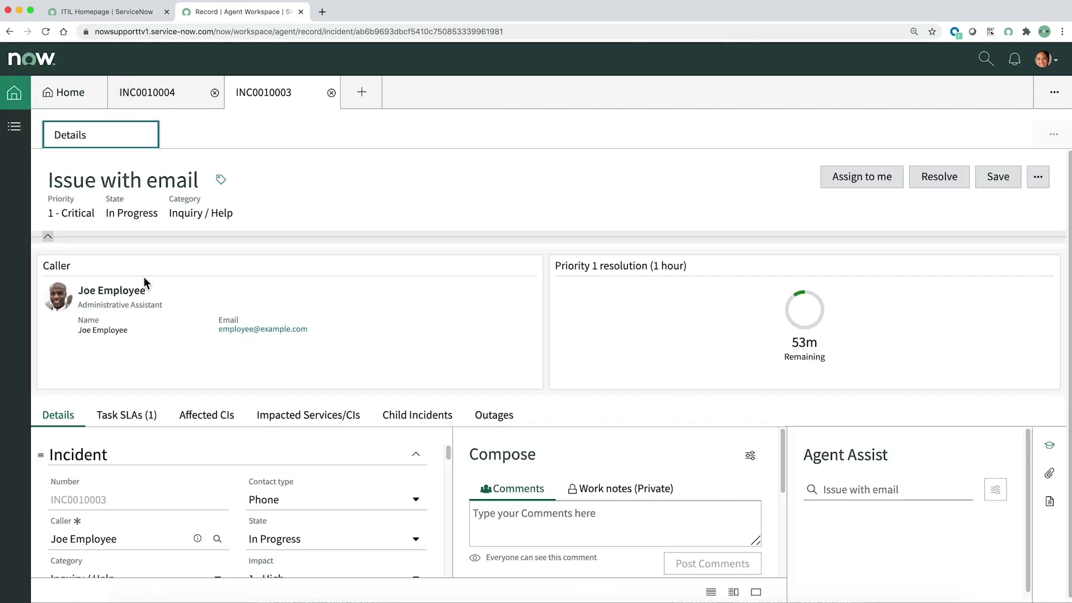
Step: Return to INC0010004 and collapse its caller and SLA summary cards
mouse_move(162, 99)
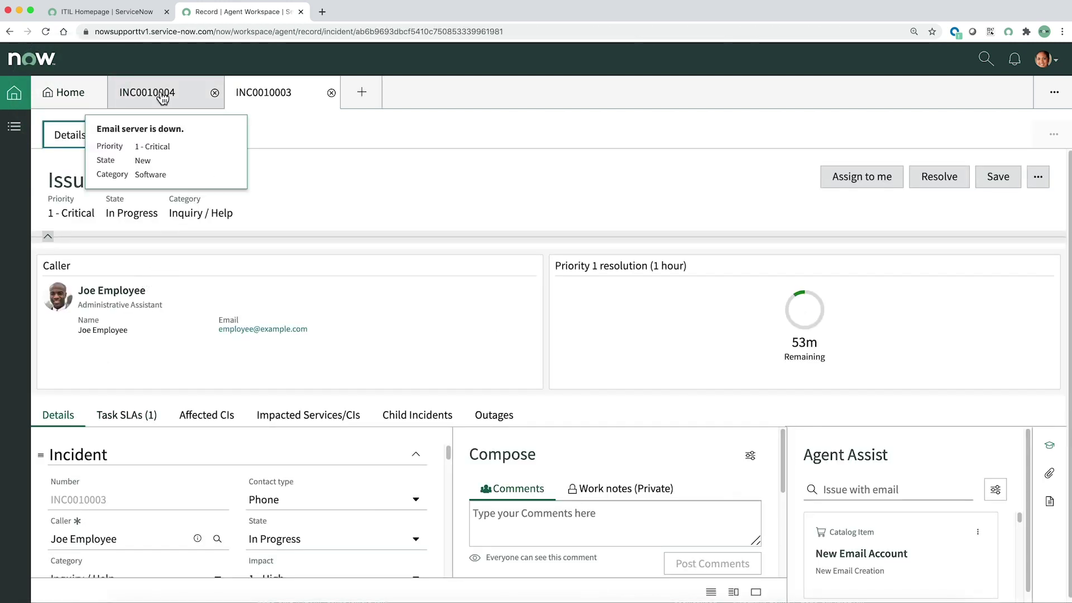
click(162, 99)
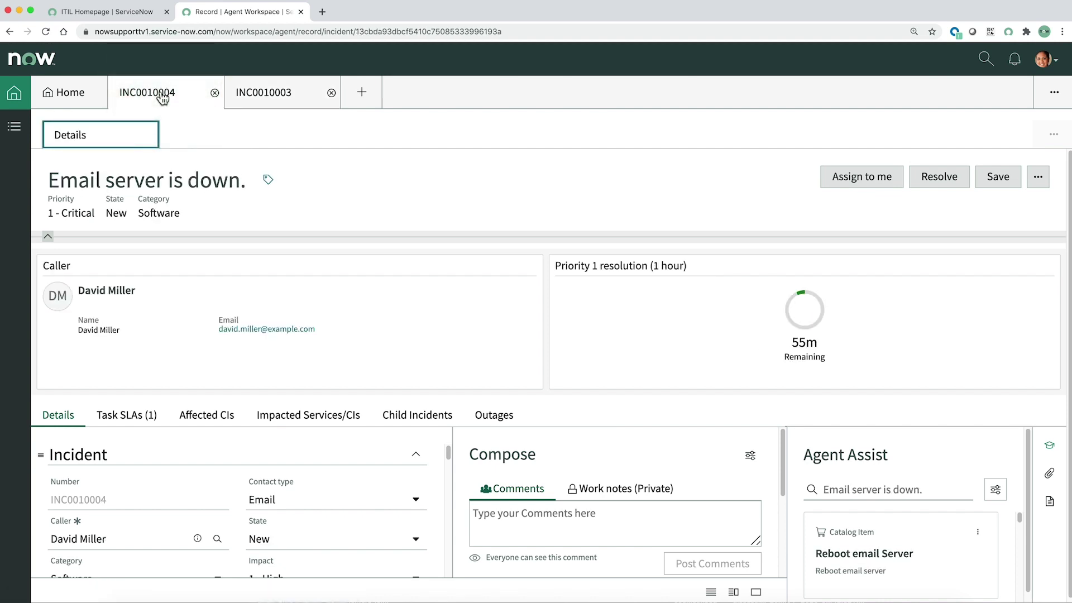
click(49, 238)
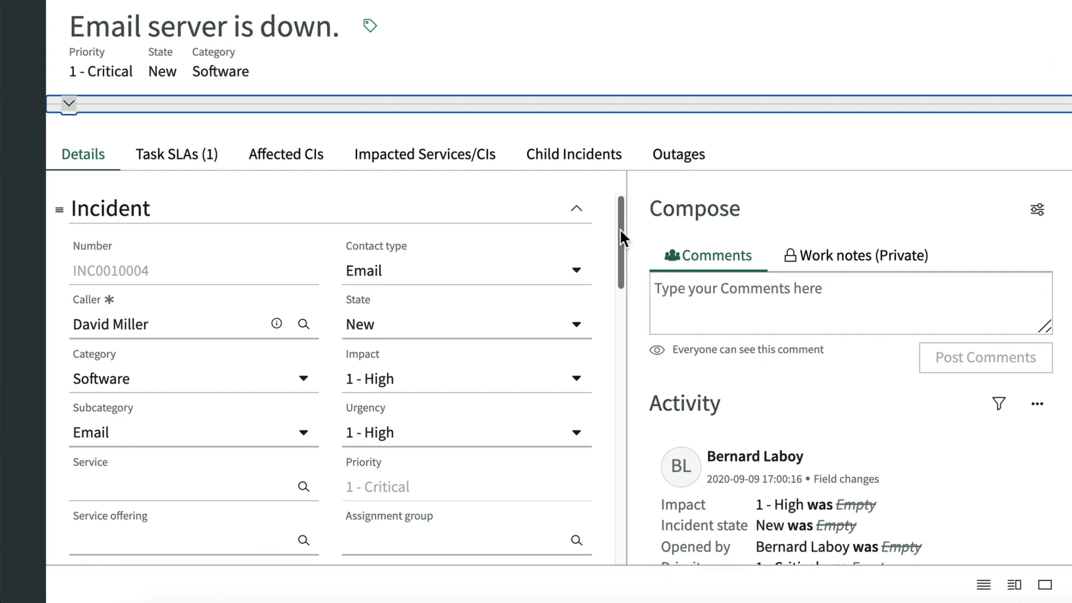
drag(619, 229, 641, 217)
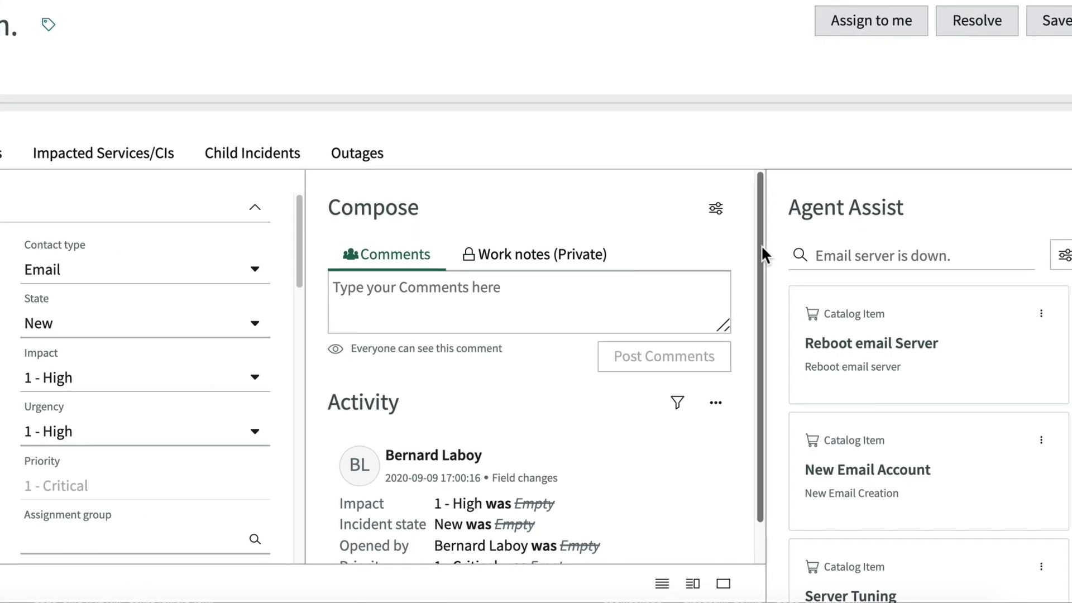
drag(813, 245, 823, 294)
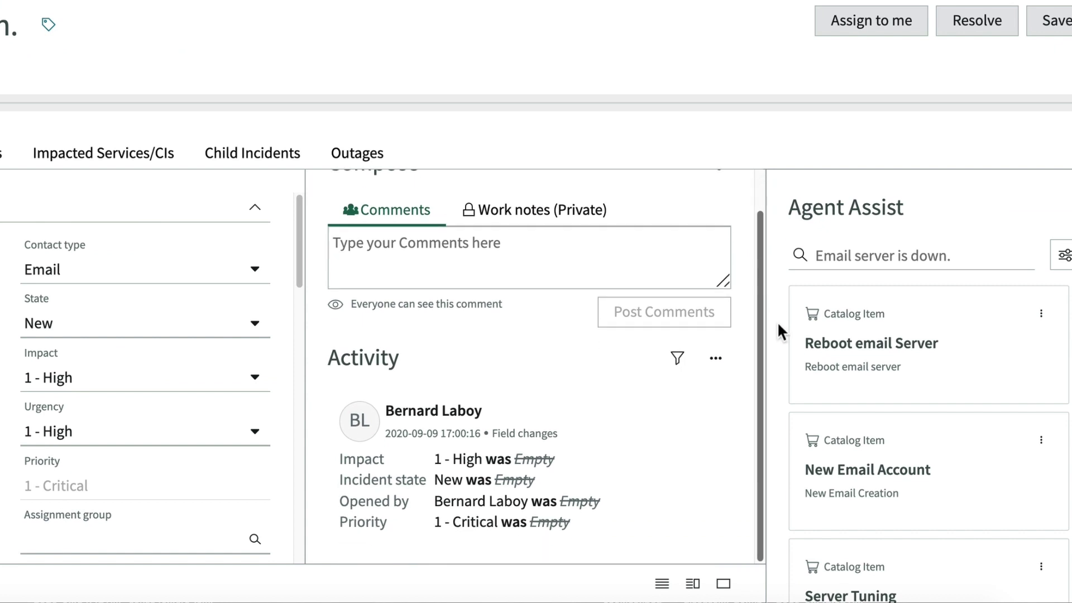
scroll(765, 232, up, 1)
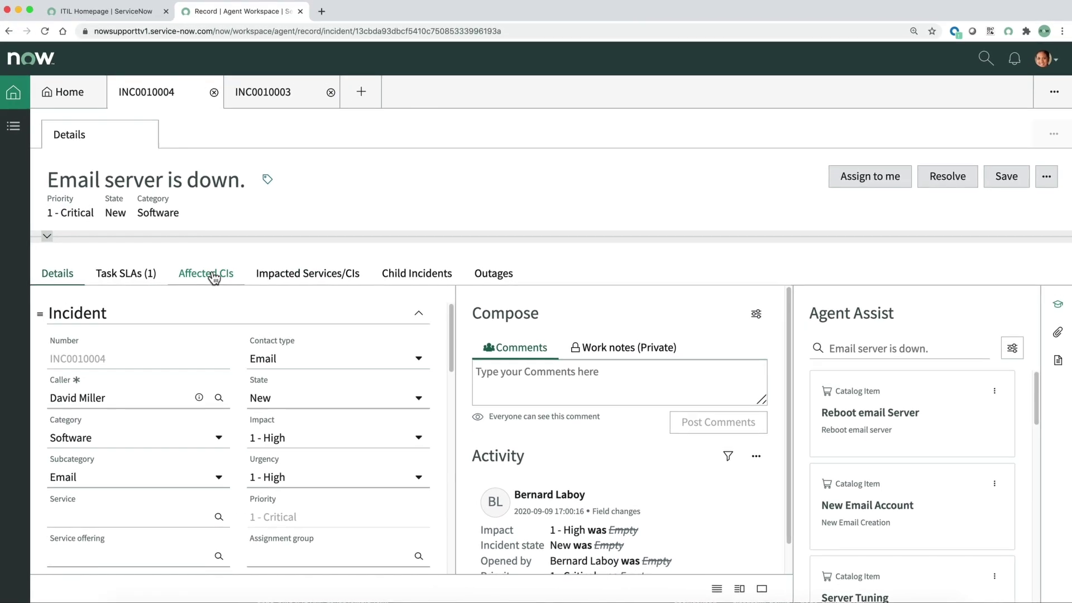
Step: Check the CI tabs, then assign INC0010004 to yourself, moving it to In Progress
click(207, 275)
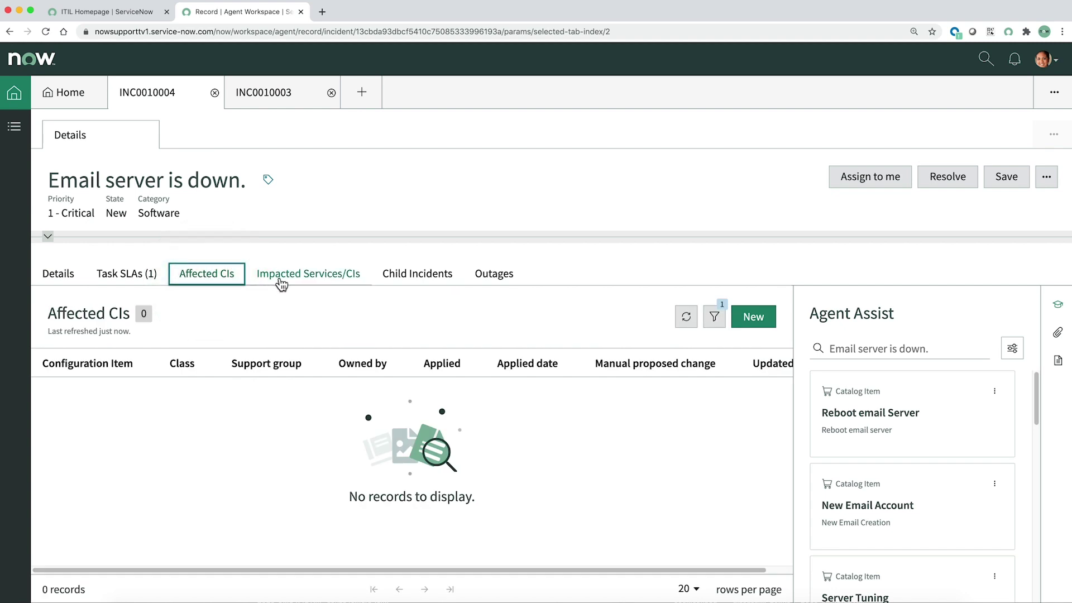
click(311, 277)
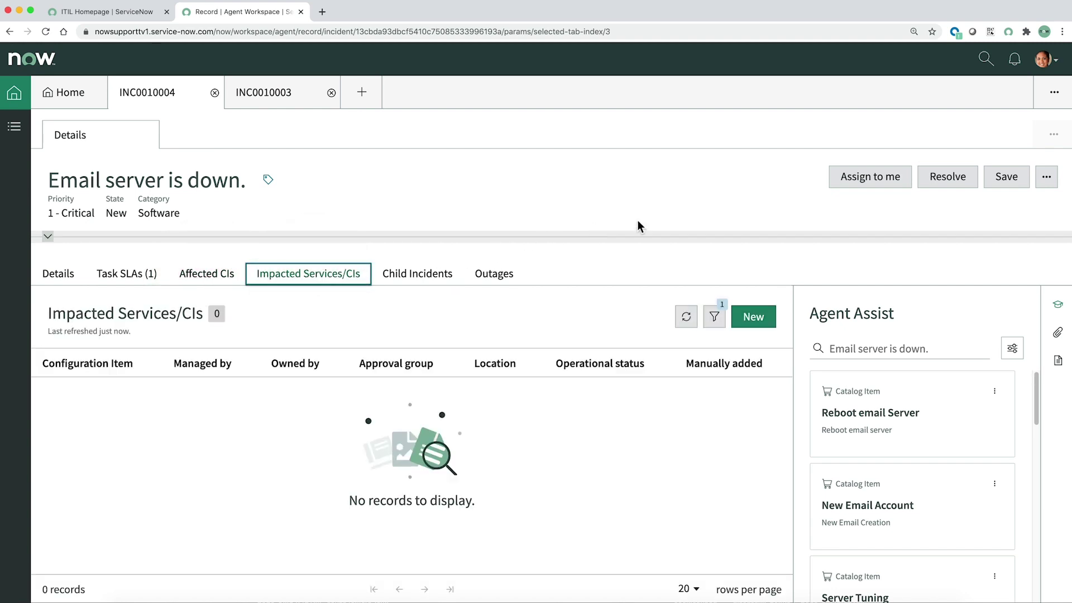
click(864, 181)
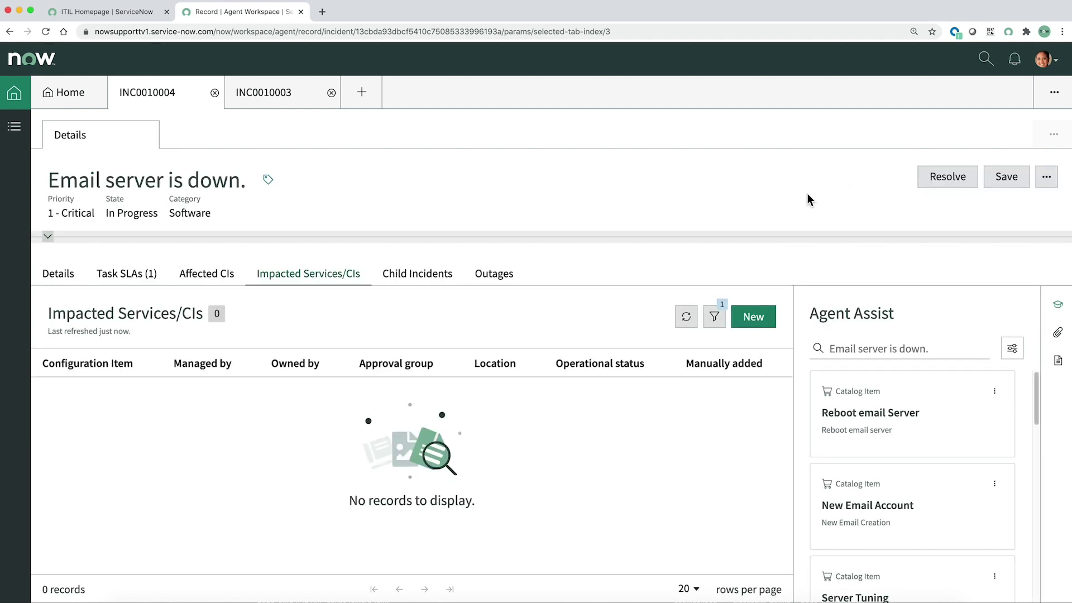
click(56, 275)
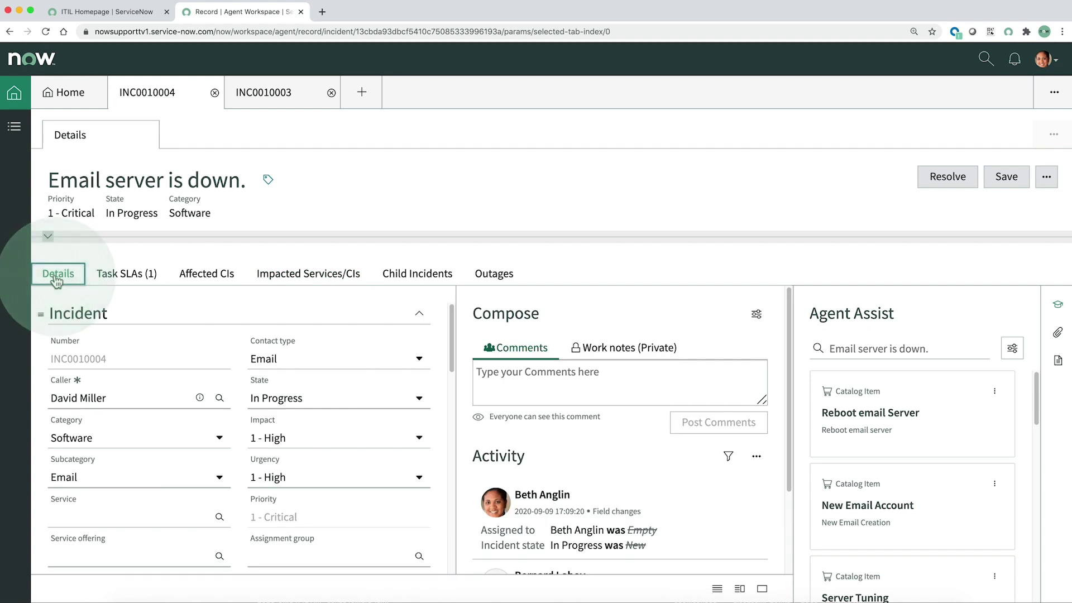
Step: Set Service to Email and configuration item to IronMail-SD-01, then save INC0010004
click(219, 516)
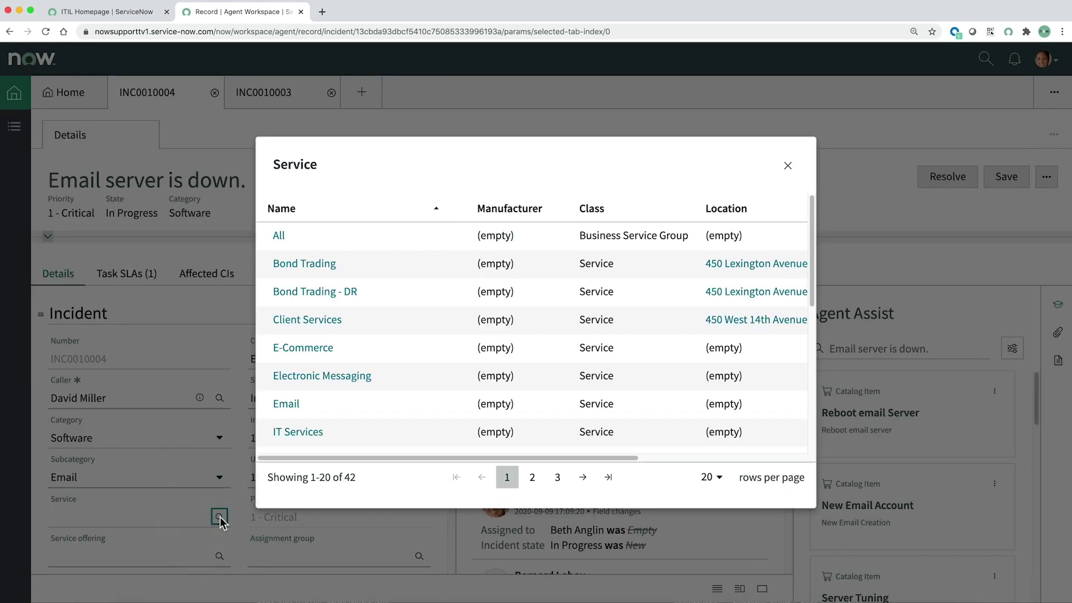
click(287, 406)
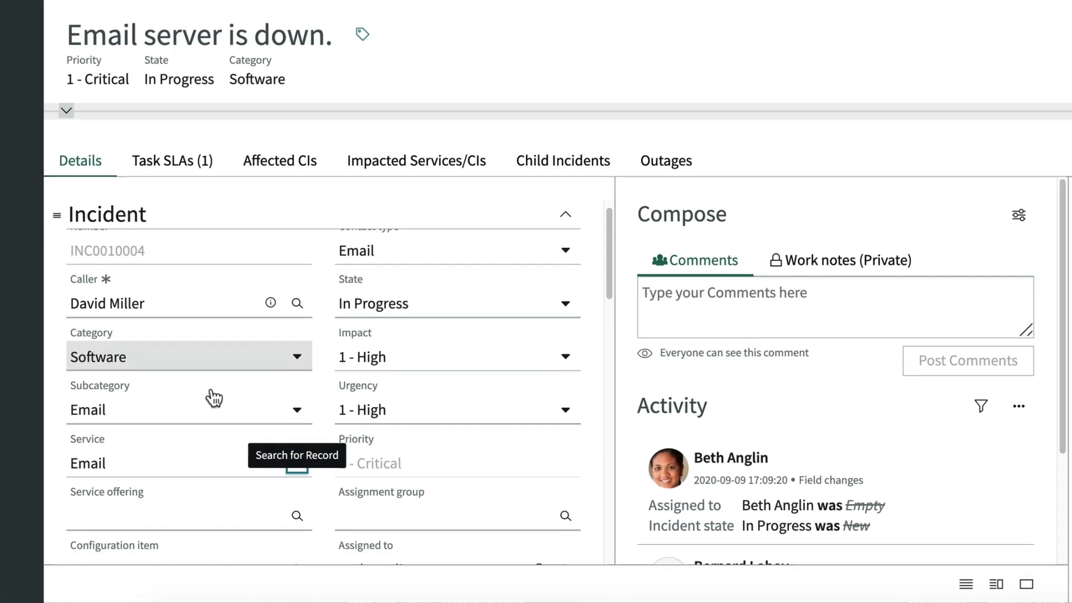
scroll(213, 397, down, 1)
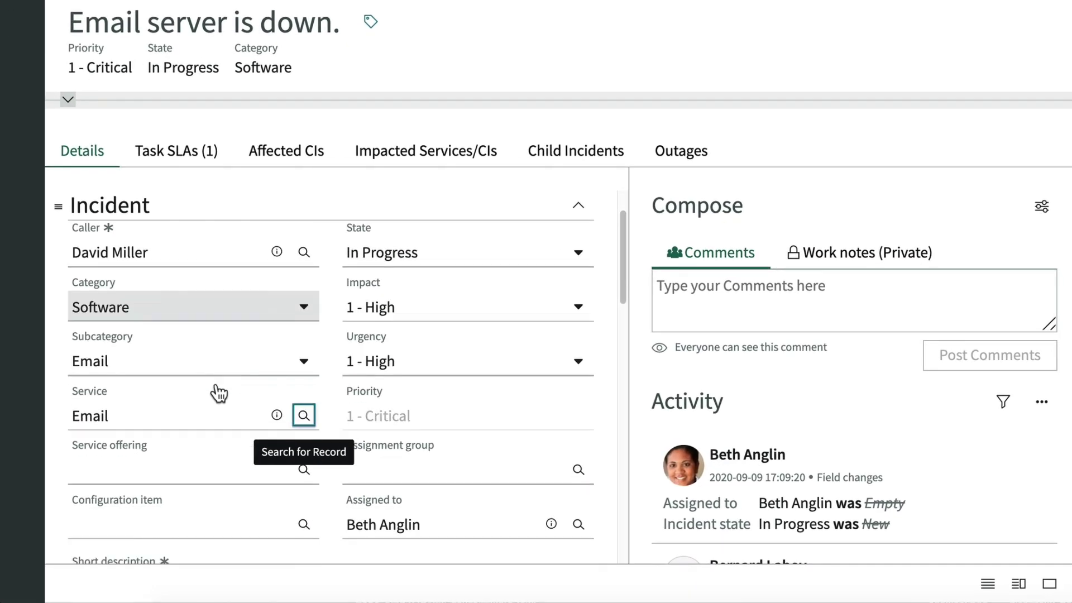
click(142, 520)
text(iron)
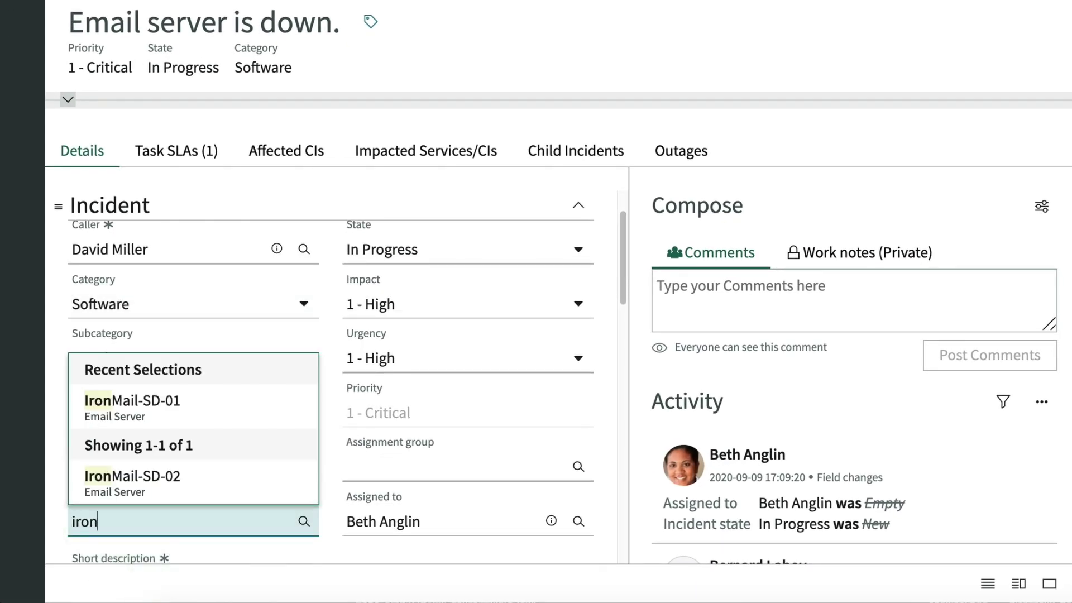
click(124, 404)
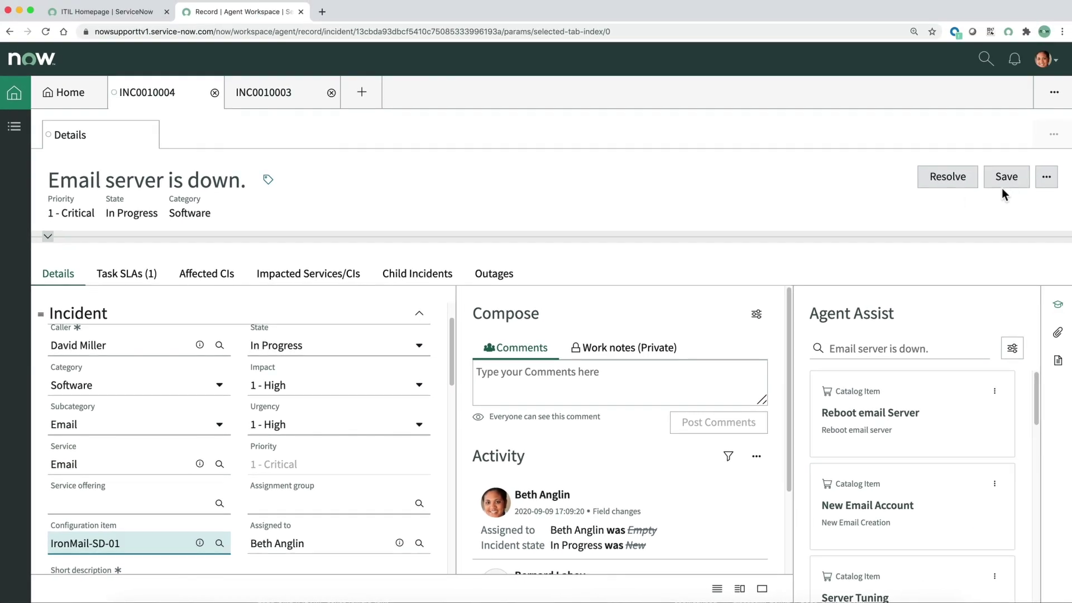
click(1006, 178)
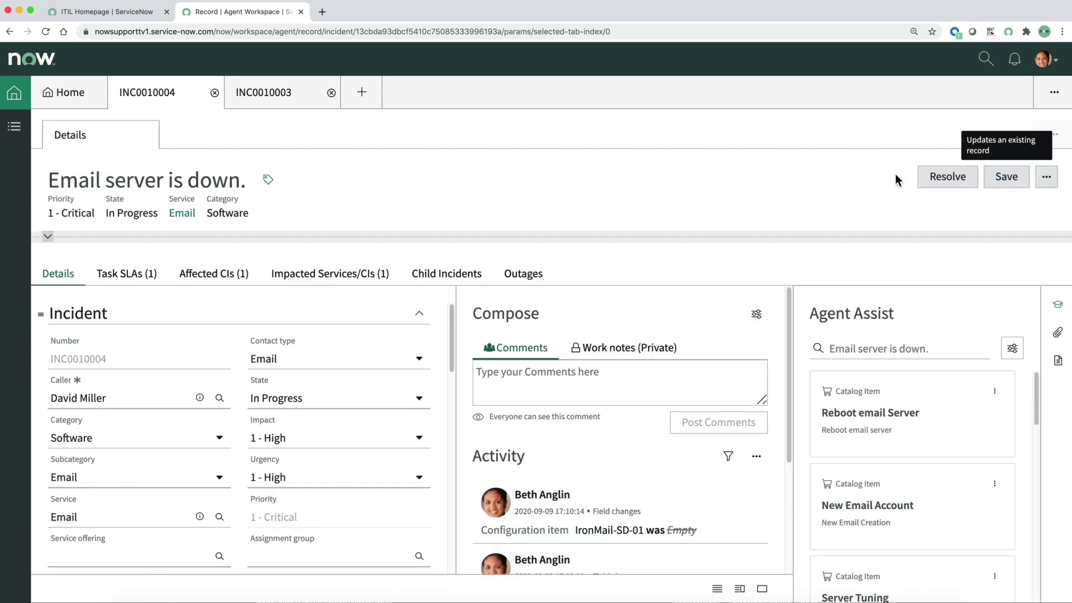
Step: Confirm Affected CIs lists IronMail-SD-01 and Impacted Services lists Email
click(210, 280)
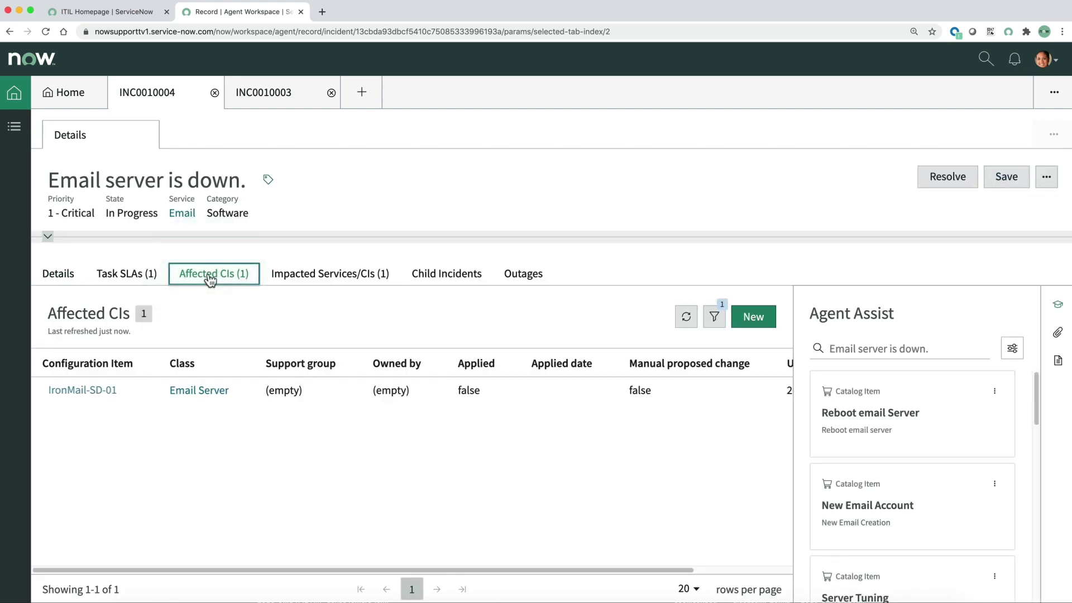
click(322, 277)
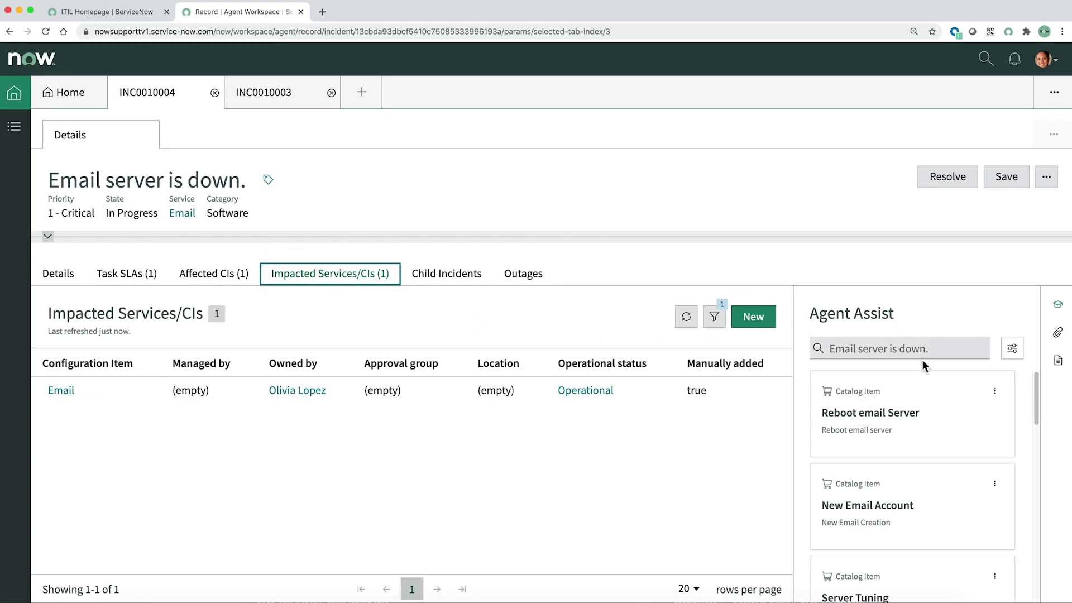
mouse_move(1036, 393)
mouse_down()
mouse_move(1056, 582)
mouse_move(1037, 542)
mouse_move(1027, 383)
mouse_up()
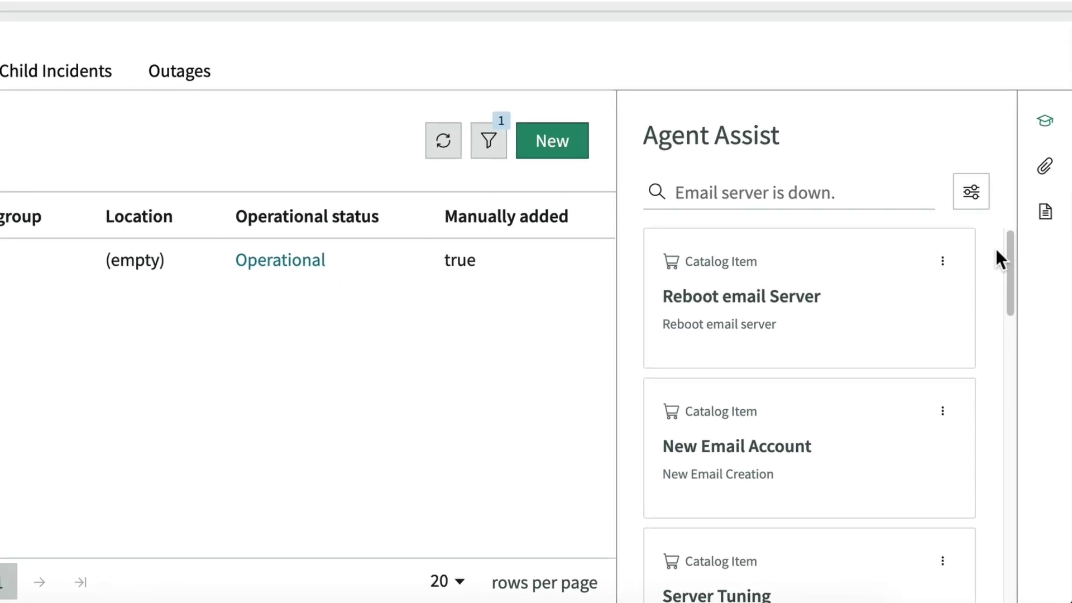
click(848, 199)
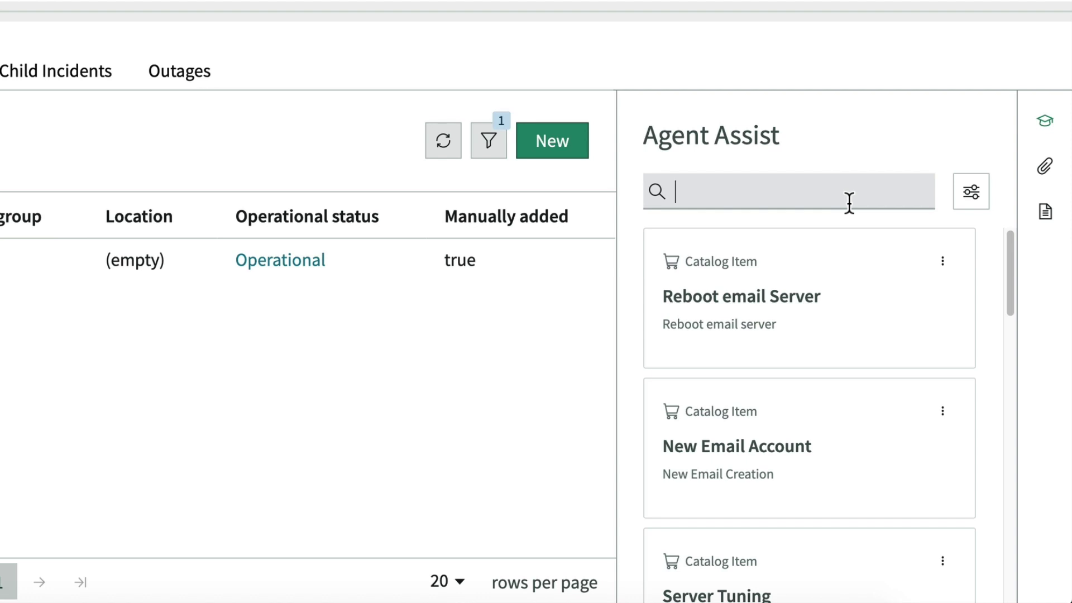
click(864, 147)
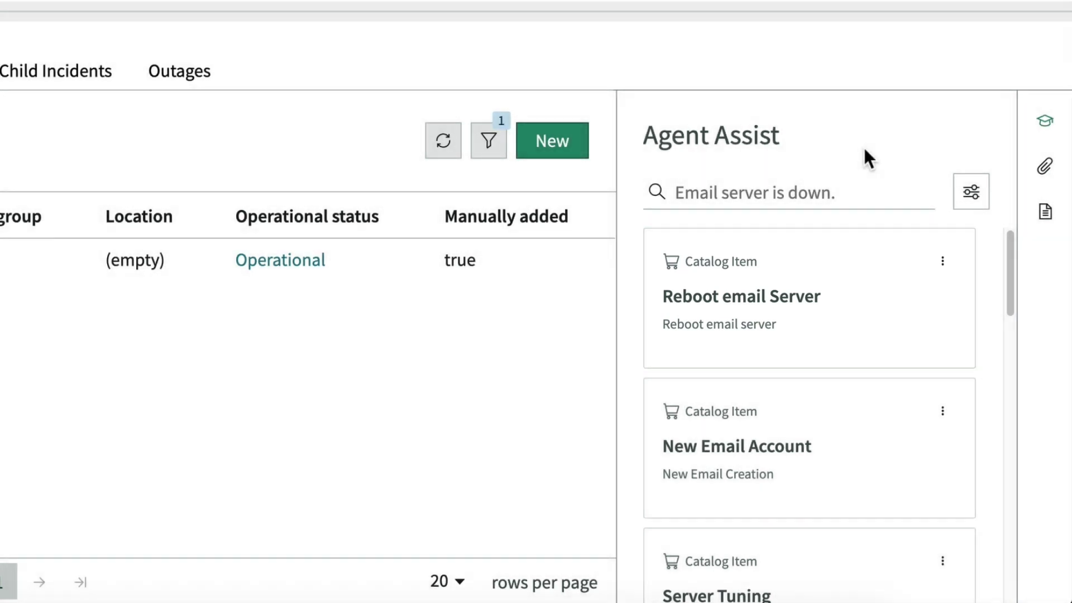
Step: Order and submit the Reboot email Server catalog item from Agent Assist, creating change CHG0030003
click(737, 296)
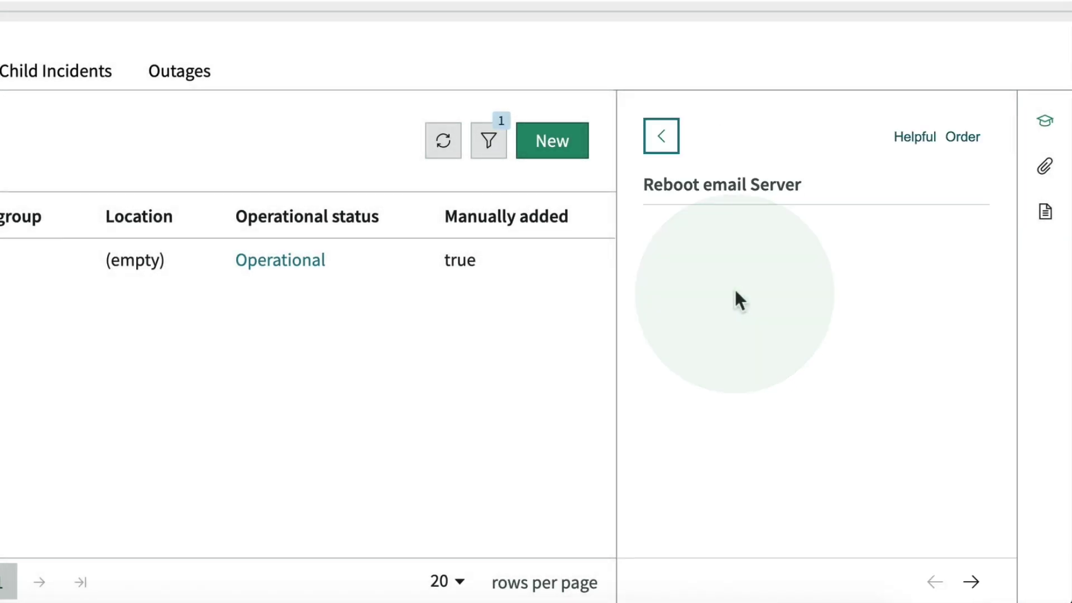
click(965, 140)
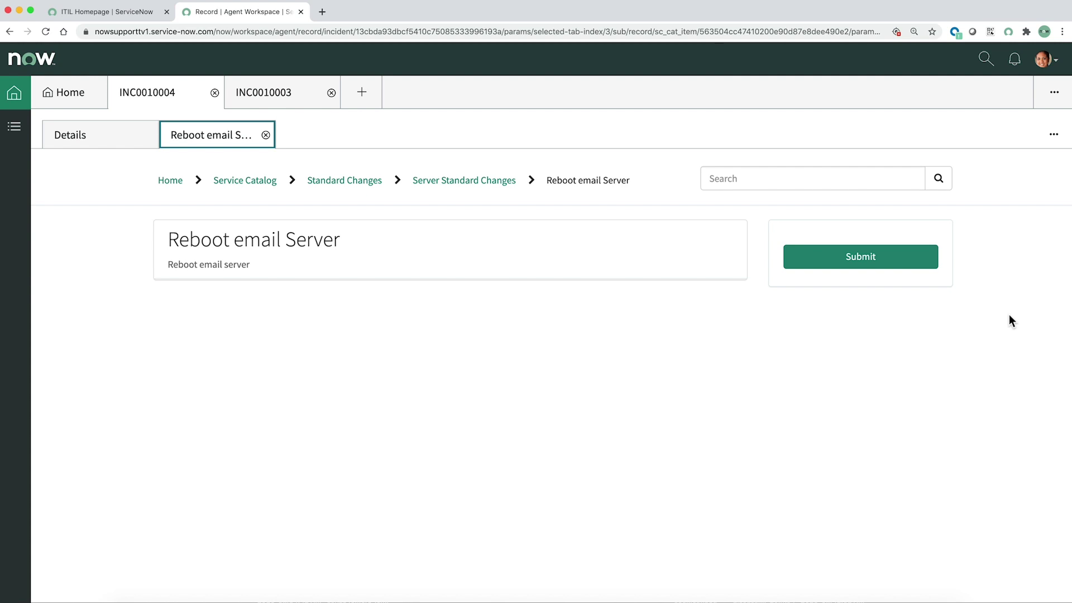
click(866, 258)
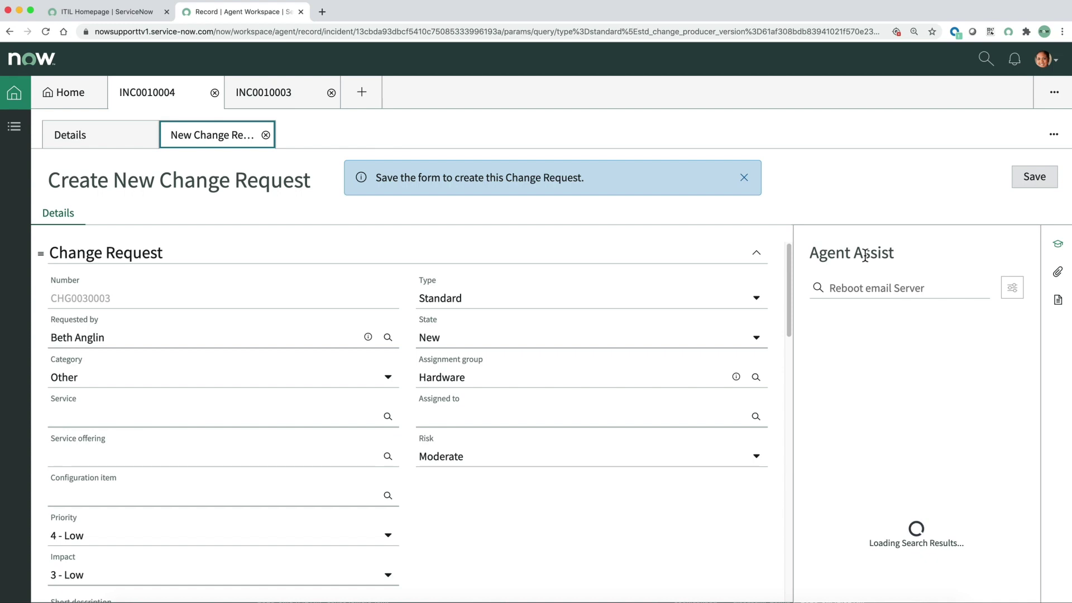
mouse_move(788, 268)
mouse_down()
mouse_move(808, 524)
mouse_move(782, 263)
mouse_up()
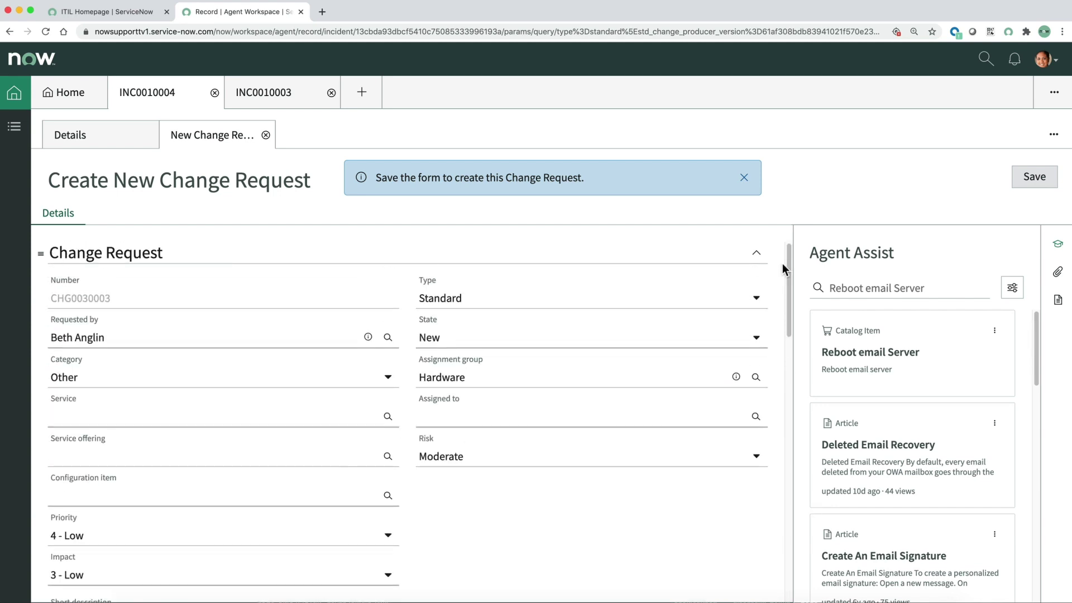
Step: Fill the change with category Hardware, service Email, the suggested assignee and configuration item IronMail-SD-01
click(388, 379)
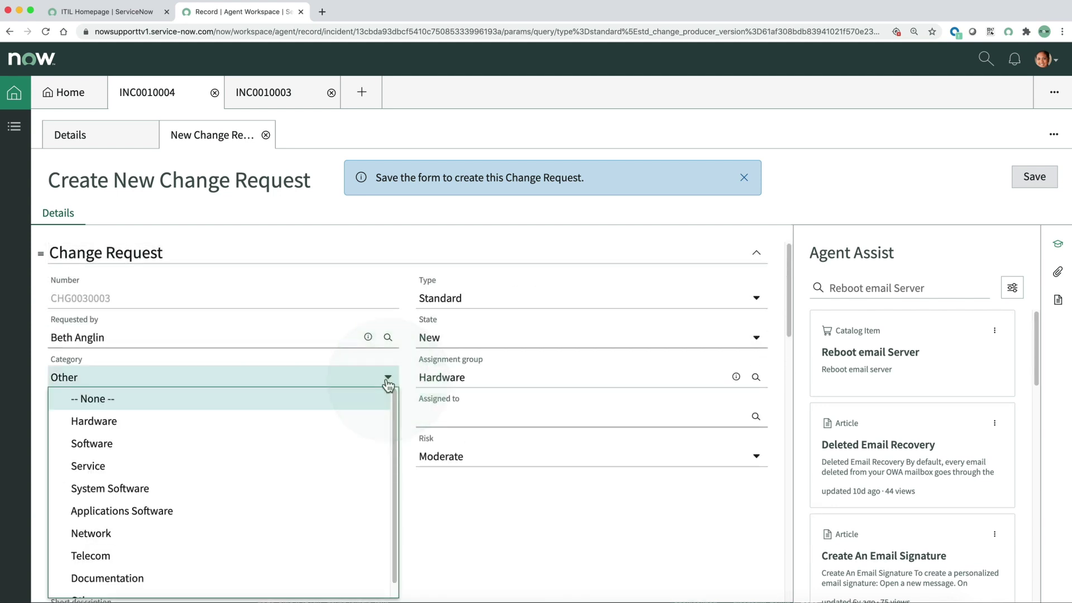
click(268, 423)
click(318, 418)
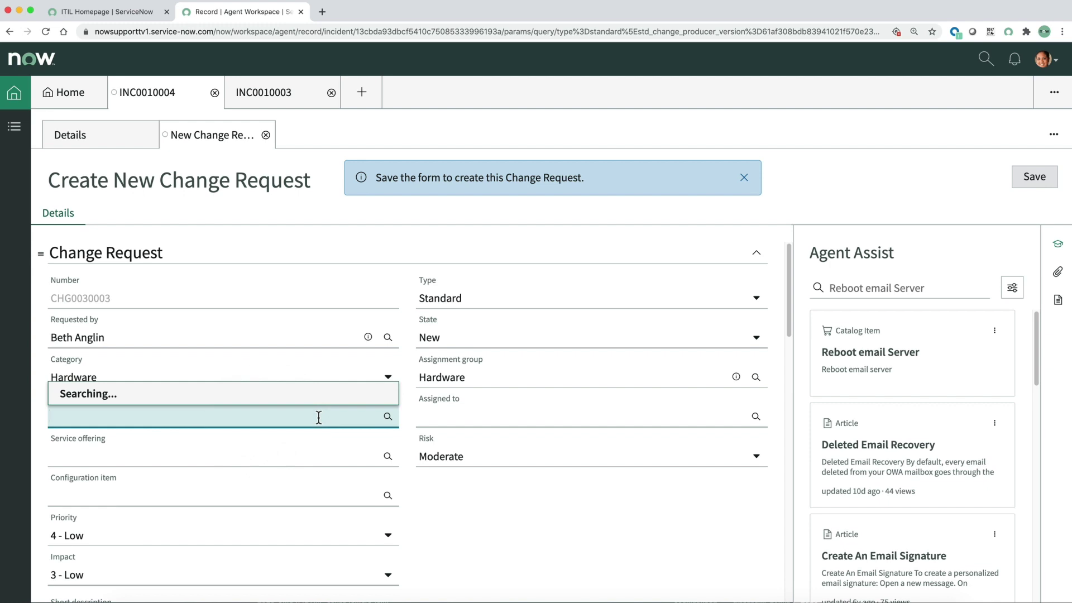
click(103, 394)
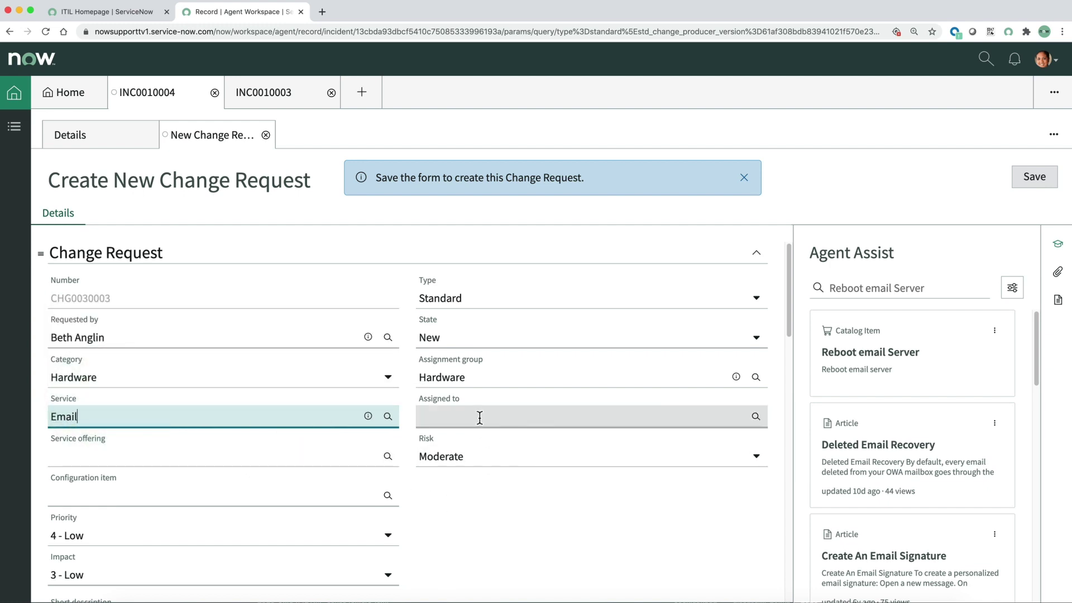
click(448, 416)
text(beth)
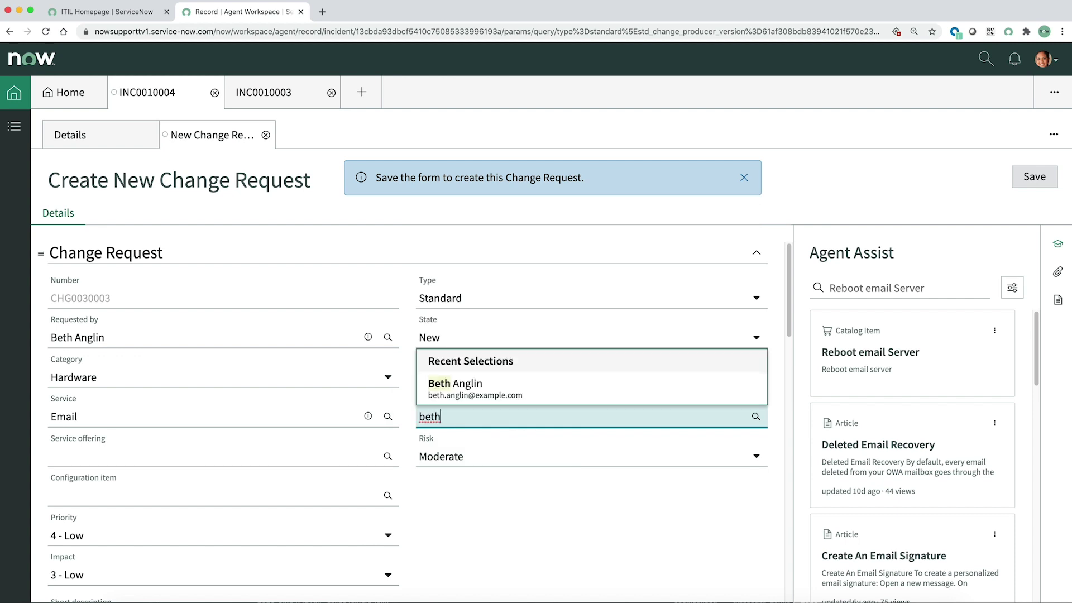
click(449, 385)
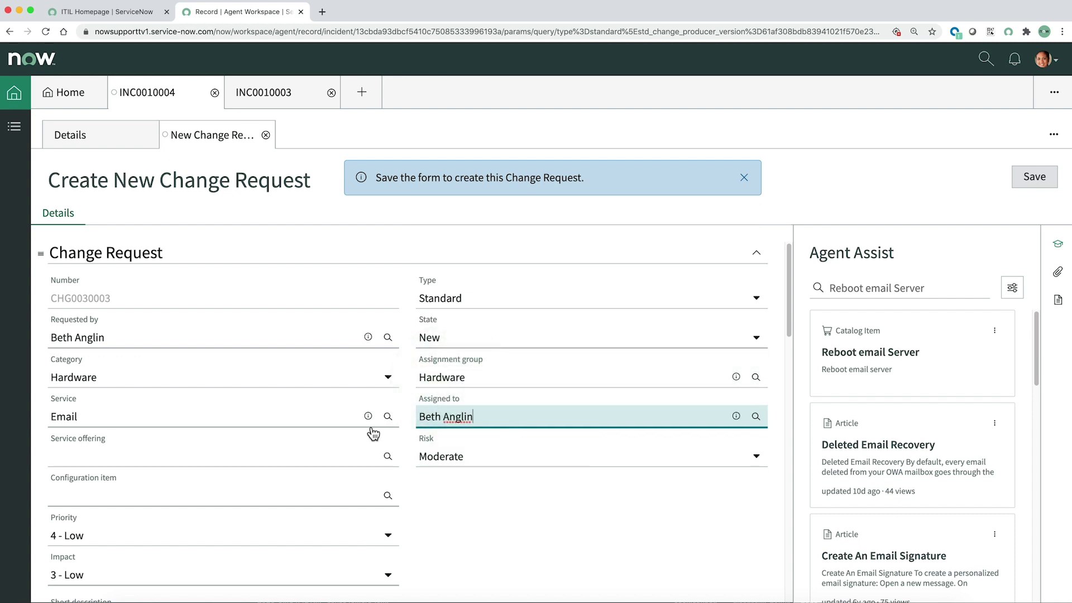
click(289, 495)
text(iron)
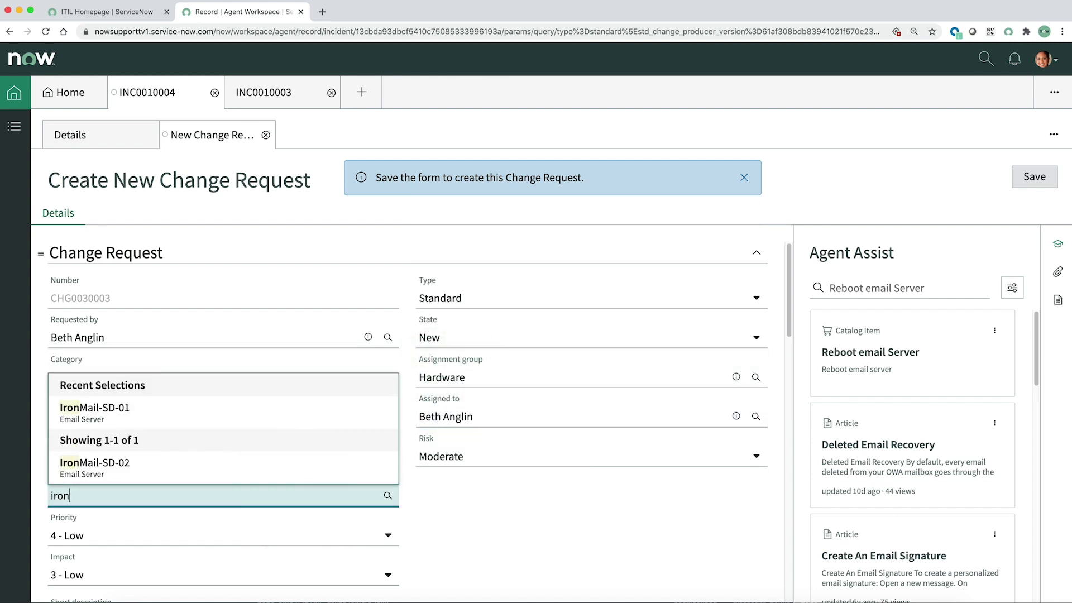
click(113, 416)
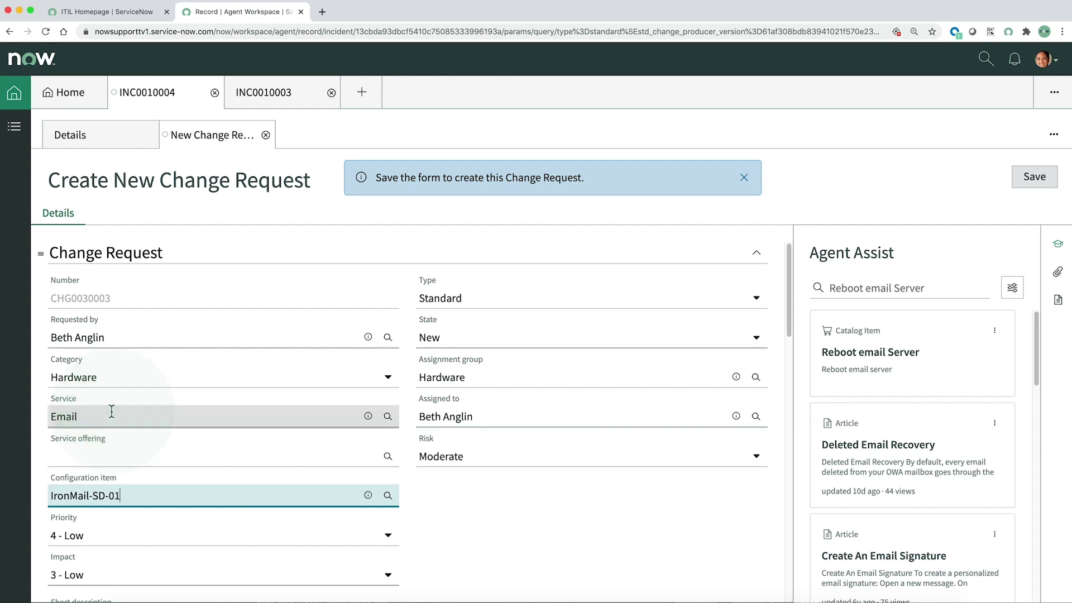
Step: Set the change's priority to 1 - Critical and impact to 1 - High
click(390, 539)
click(124, 455)
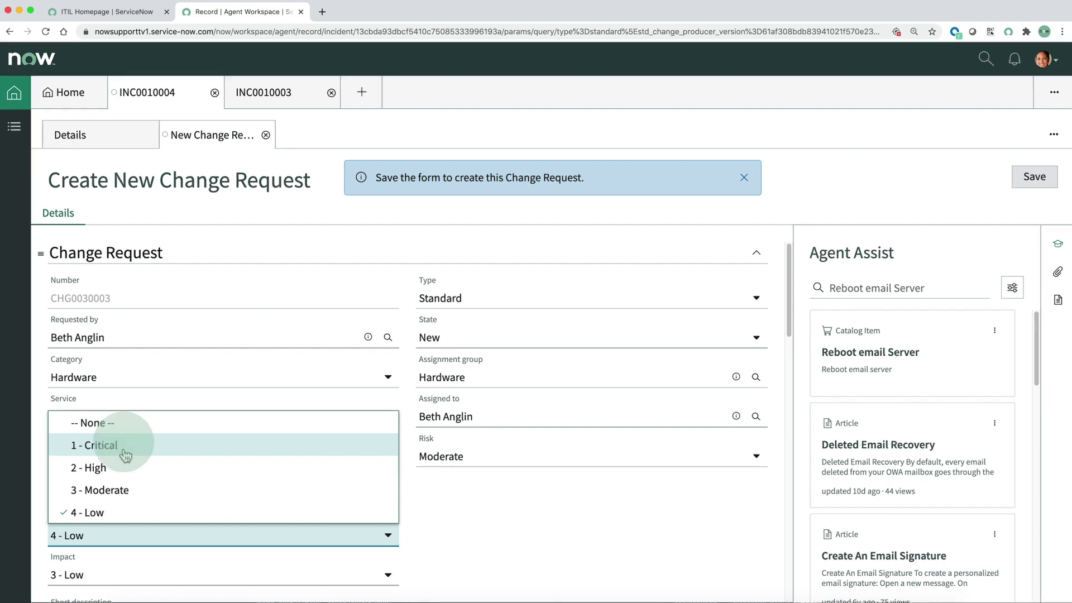
click(388, 576)
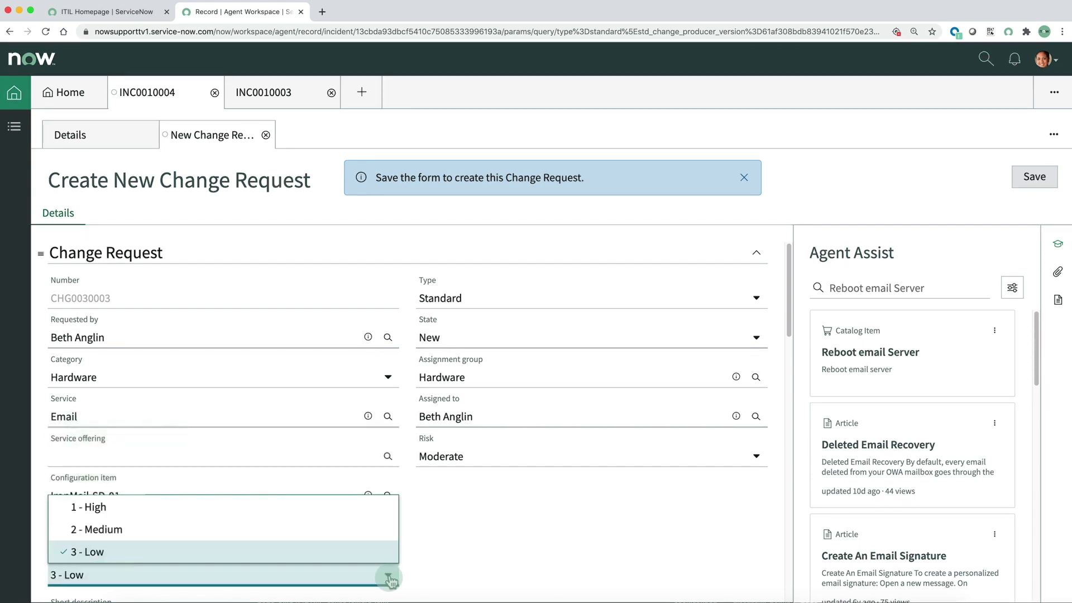
click(150, 505)
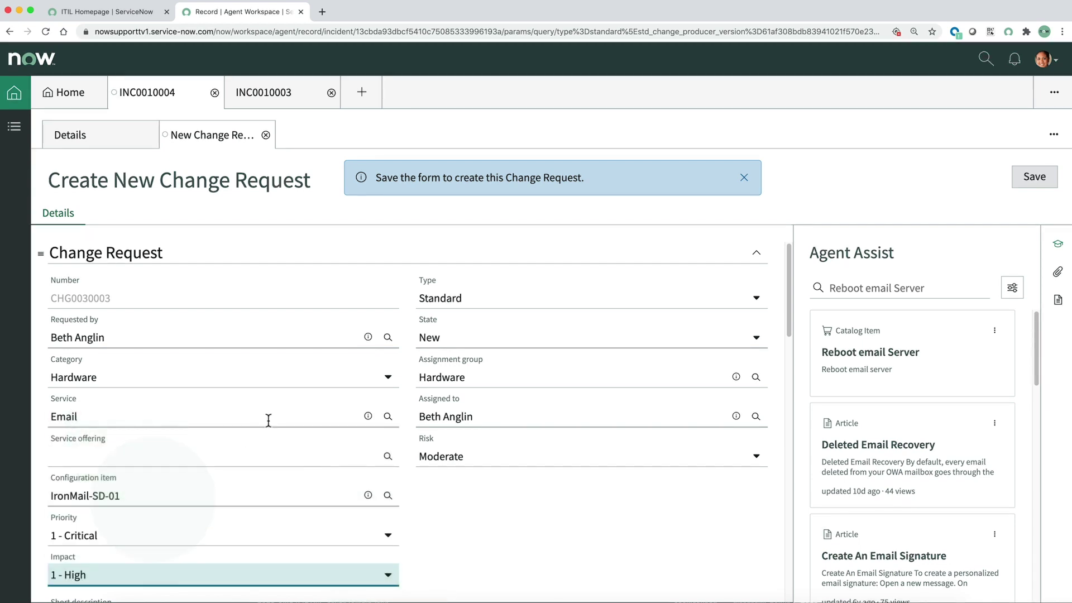
Step: Save the change as CHG0030003, then rate the incident's Reboot email Server suggestion Helpful
click(1035, 178)
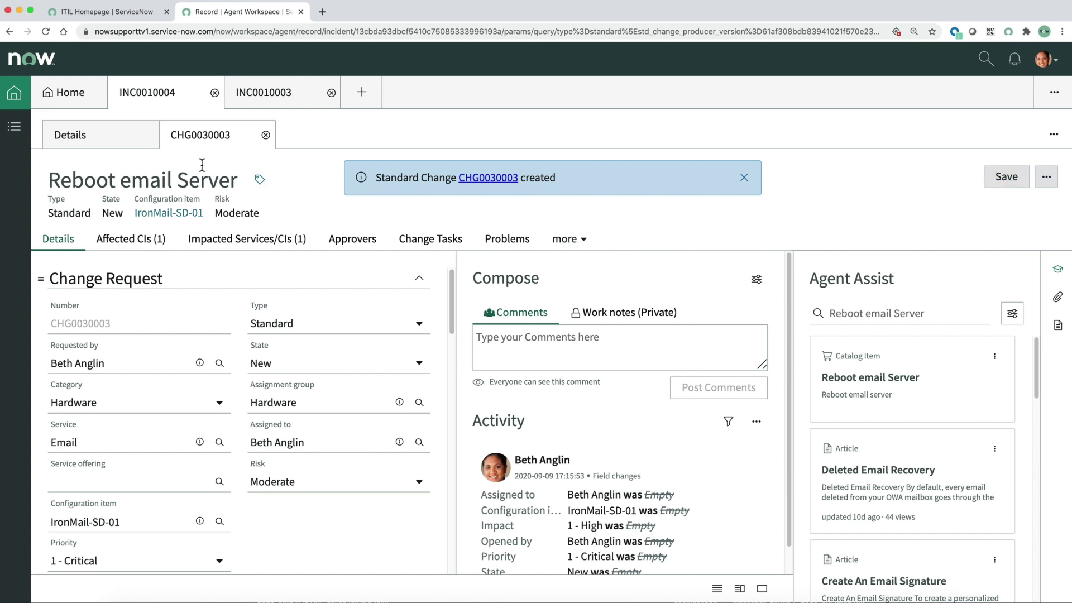
click(77, 140)
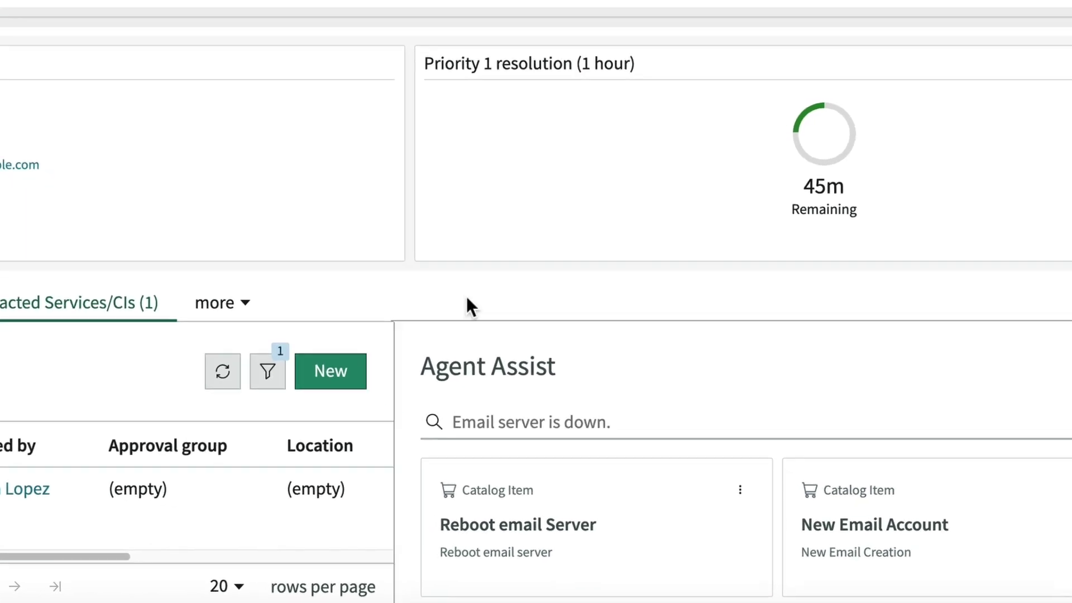
click(734, 468)
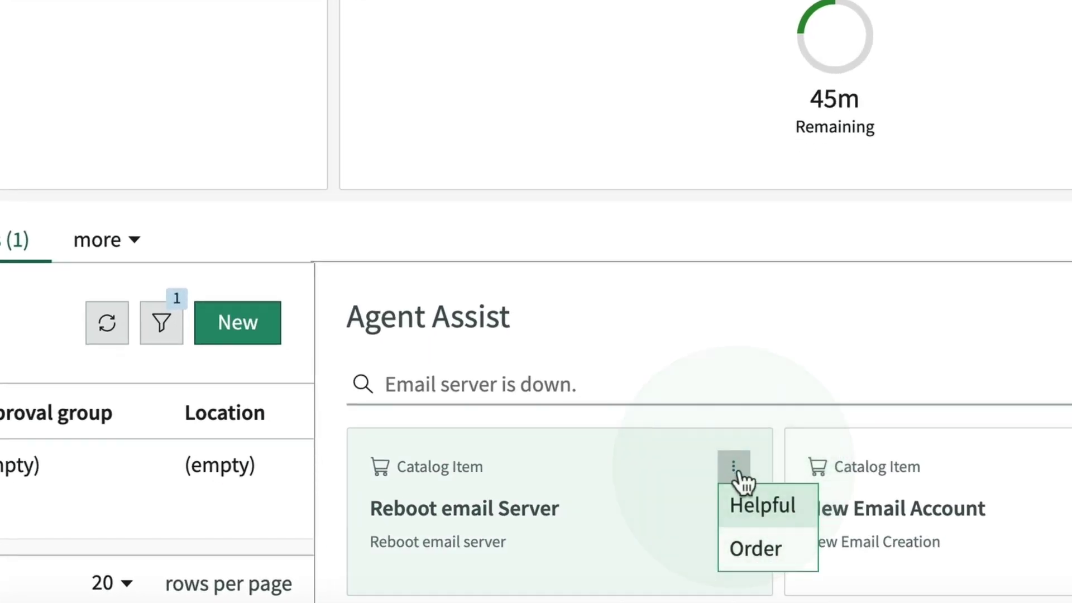
click(767, 507)
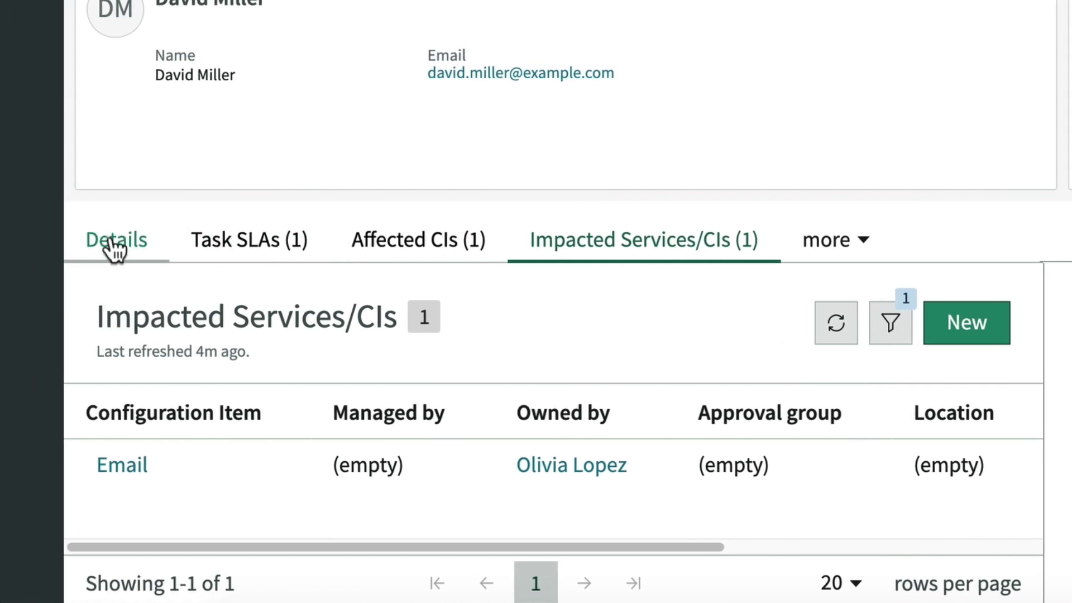
Step: Set resolution code Solved (Permanently) and notes 'Submitted a request to restart the email server'
click(107, 246)
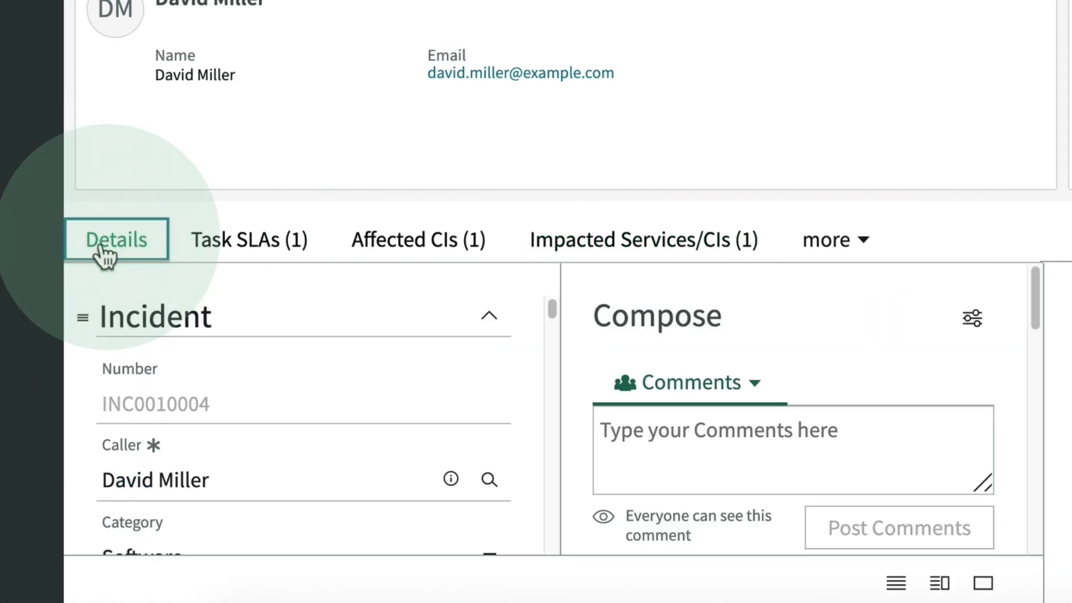
click(82, 319)
click(191, 489)
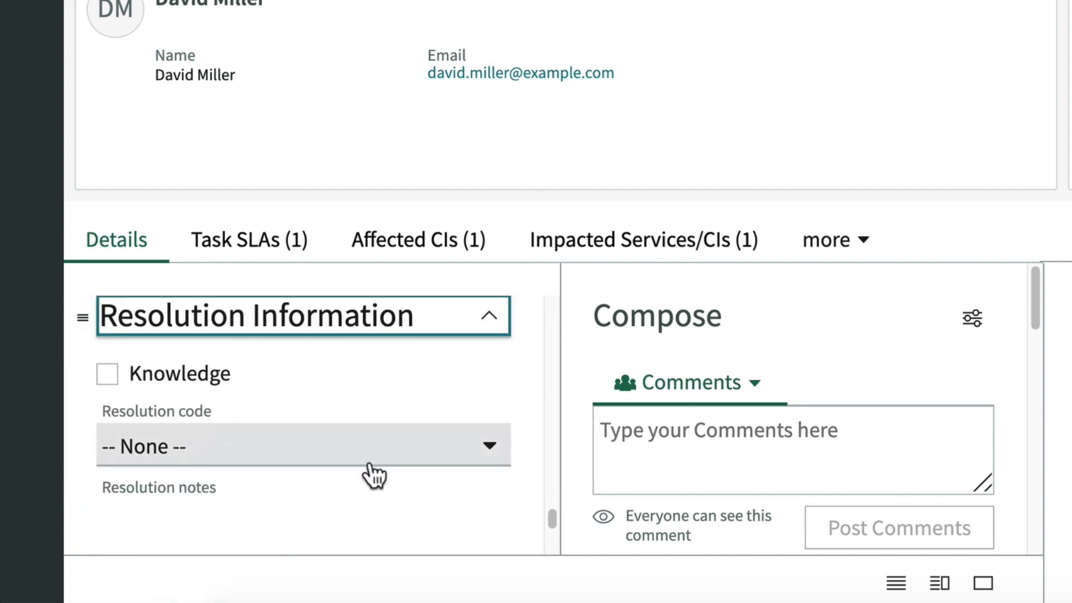
click(494, 453)
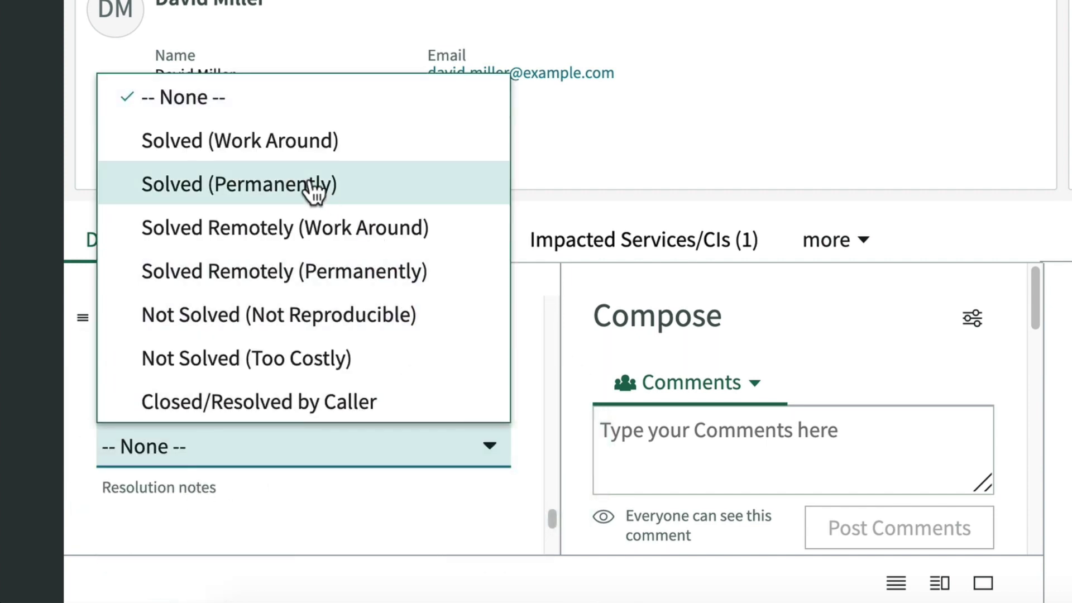
click(283, 186)
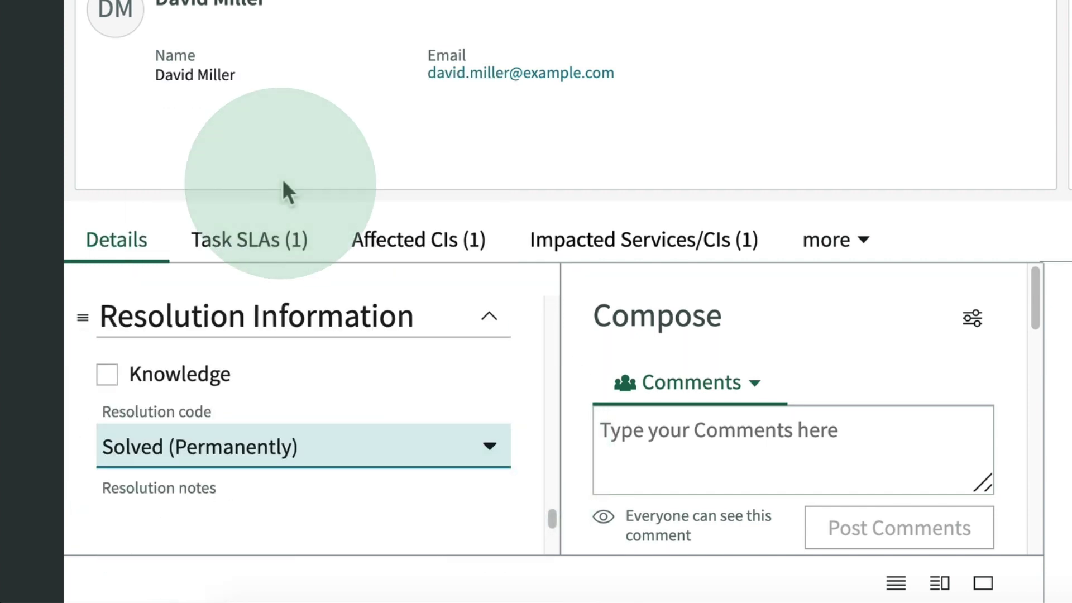
click(198, 519)
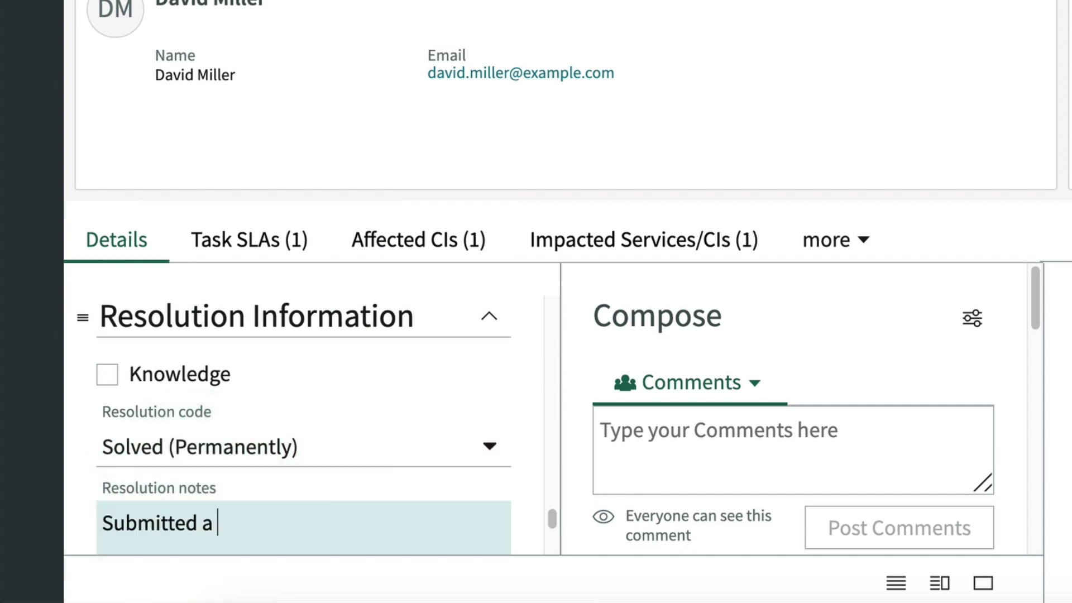
text(Submitted a request to restart the email ser)
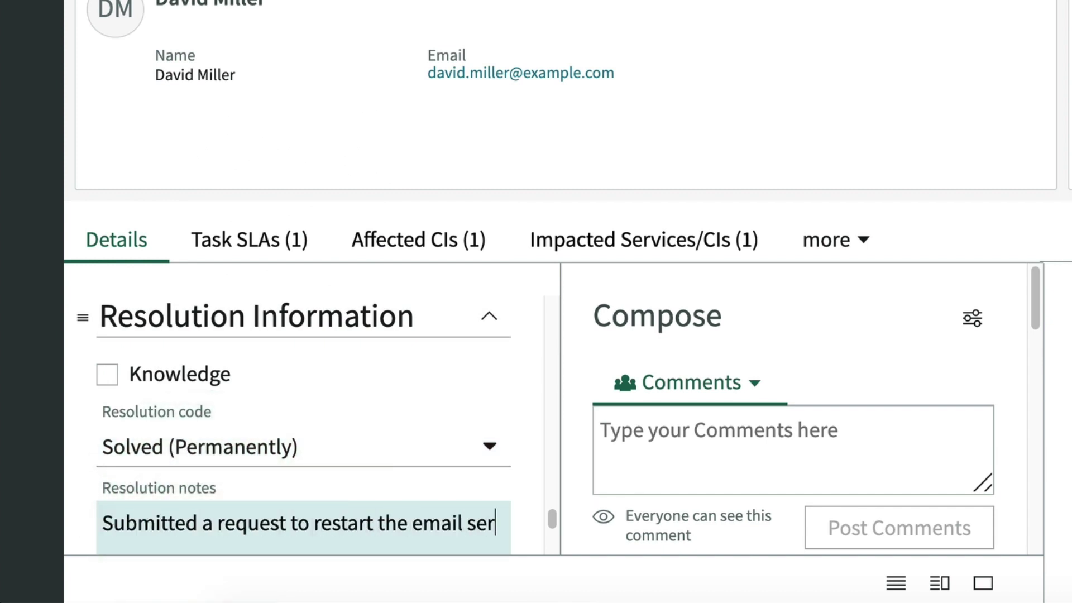
text(ver)
scroll(160, 490, down, 2)
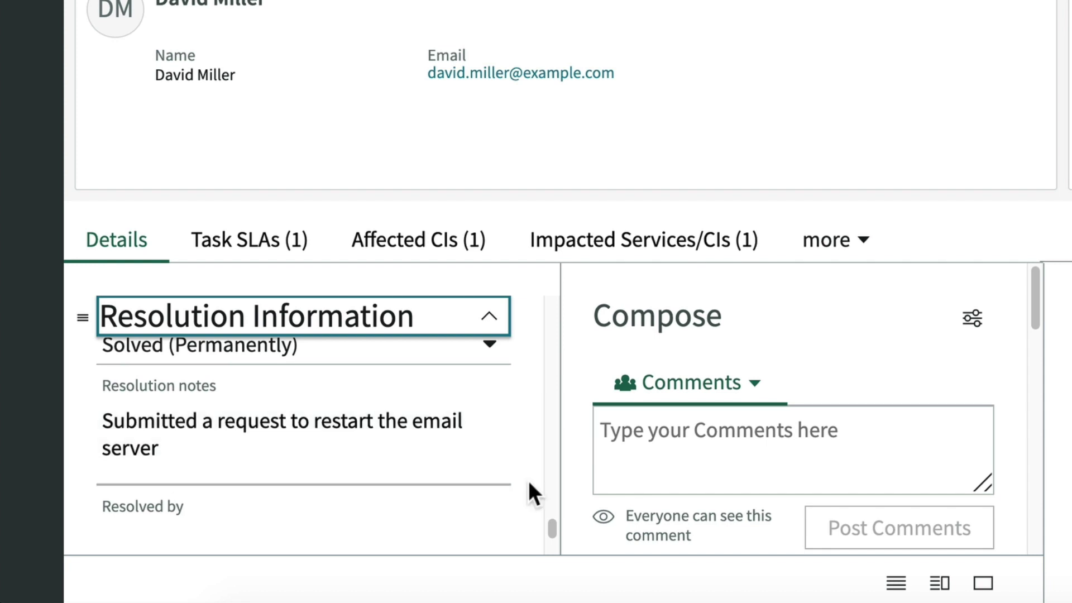
drag(551, 527, 550, 304)
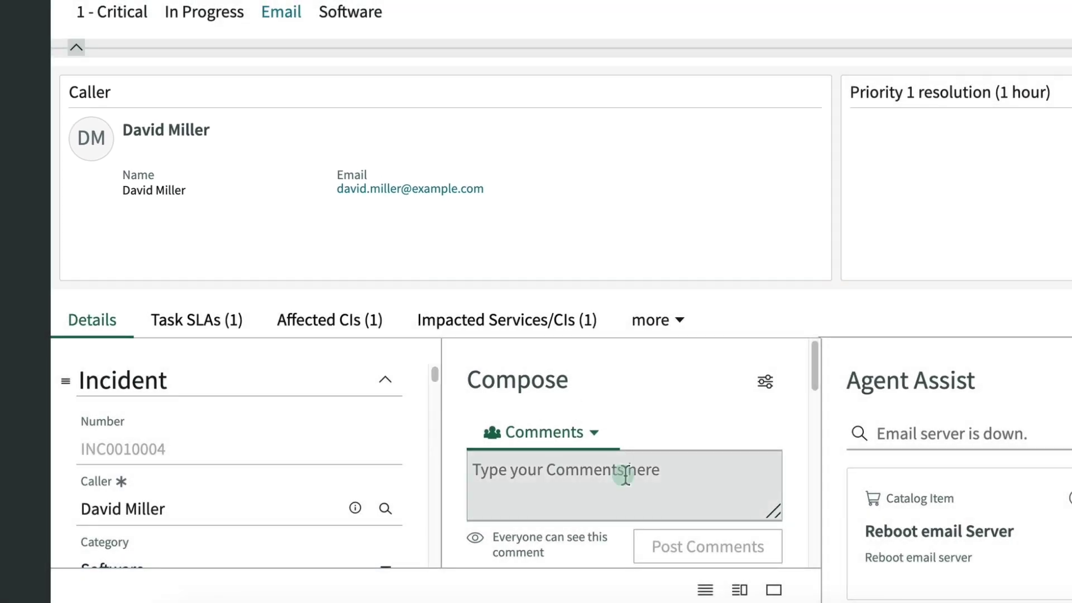
Step: Post the customer comment 'Iming soon' on INC0010004
click(625, 475)
text(I)
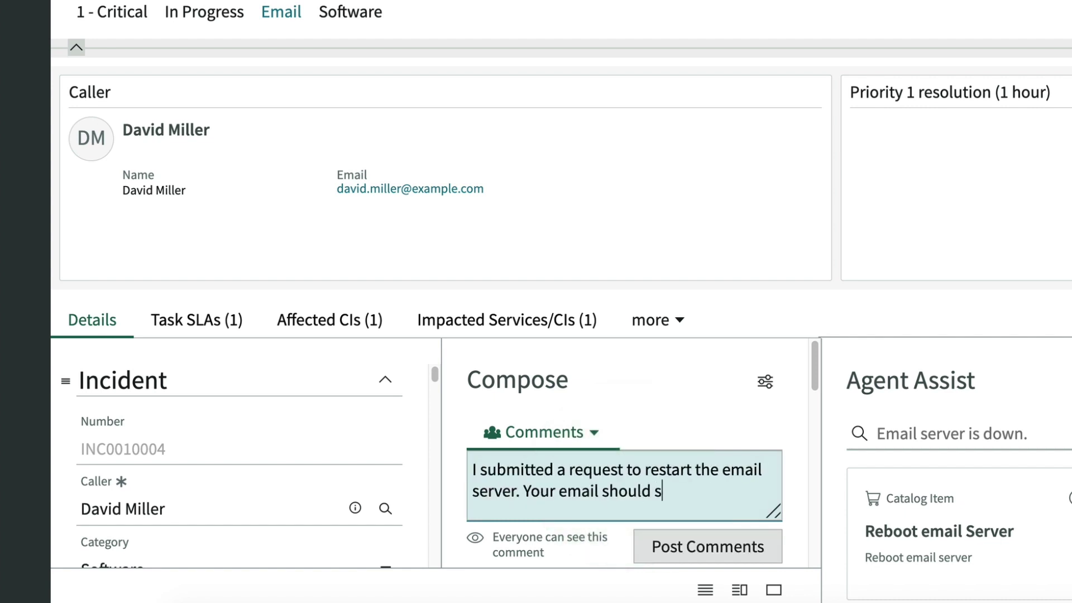
text(ming soon.)
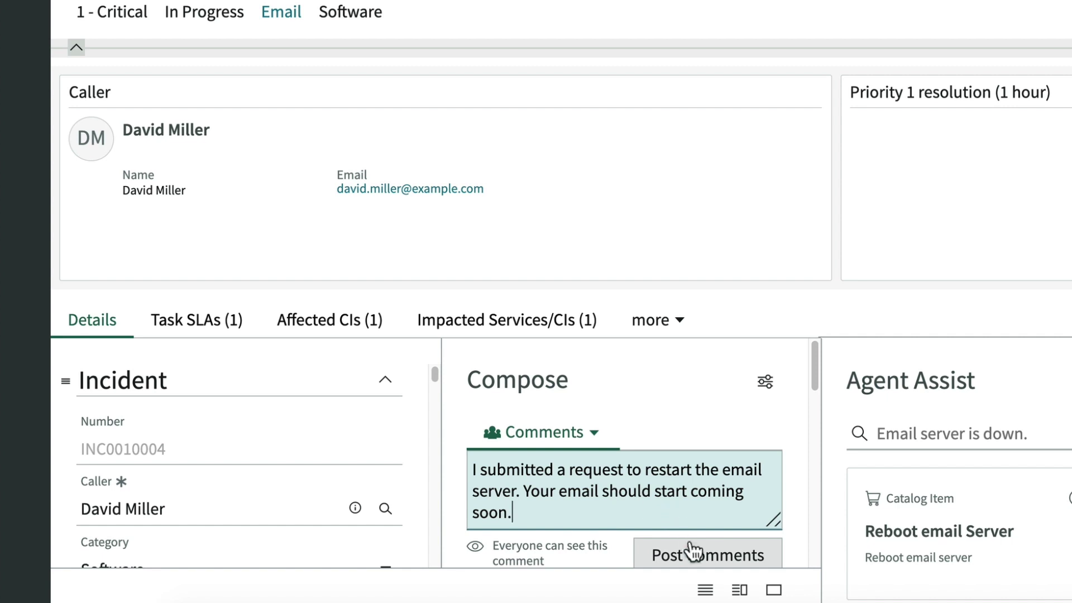
click(700, 558)
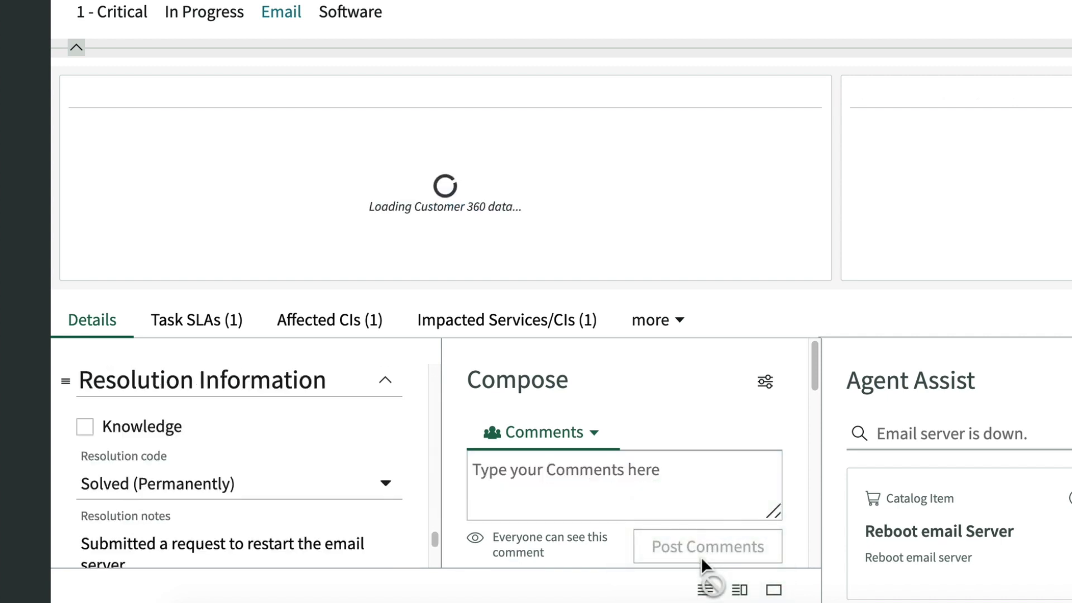
Step: Post a private work note beginning 'This' about last month's similar problem
click(595, 436)
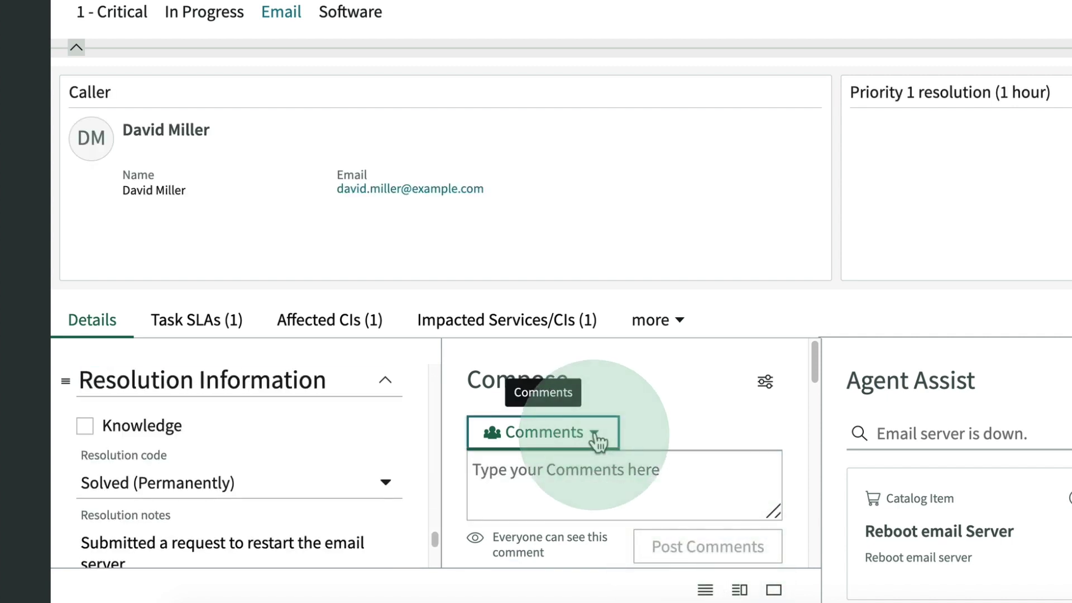
click(580, 501)
click(556, 481)
text(This is similar to a problem we saw last month.)
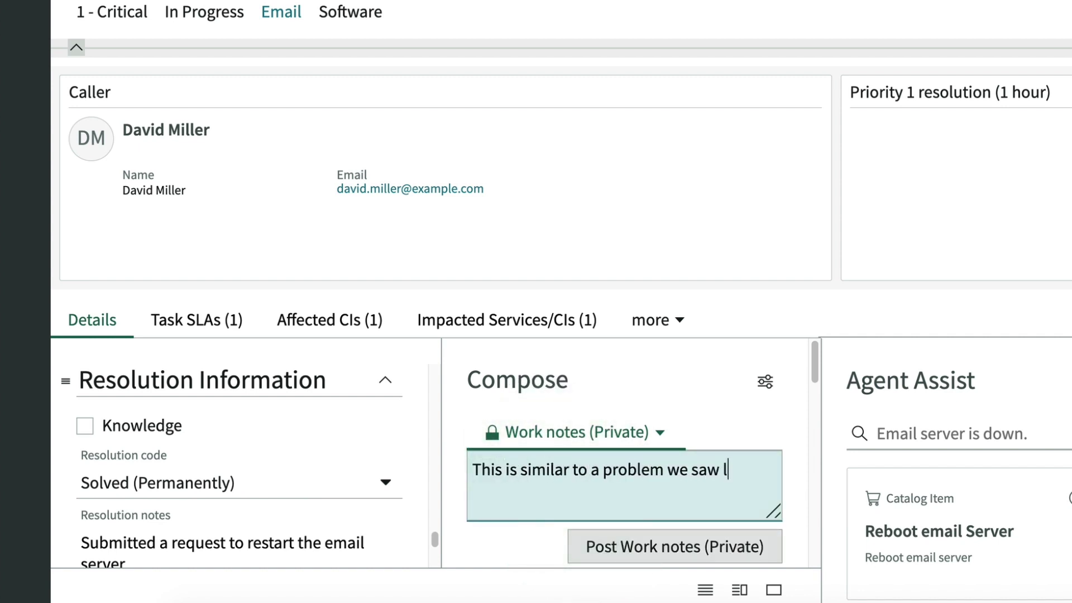
click(676, 550)
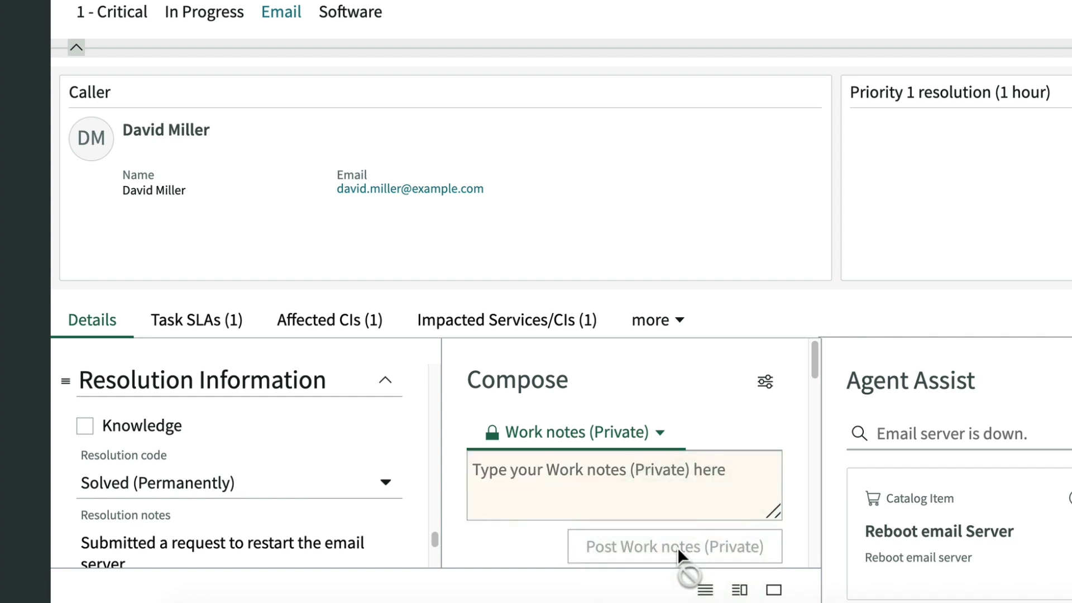
drag(814, 366, 822, 427)
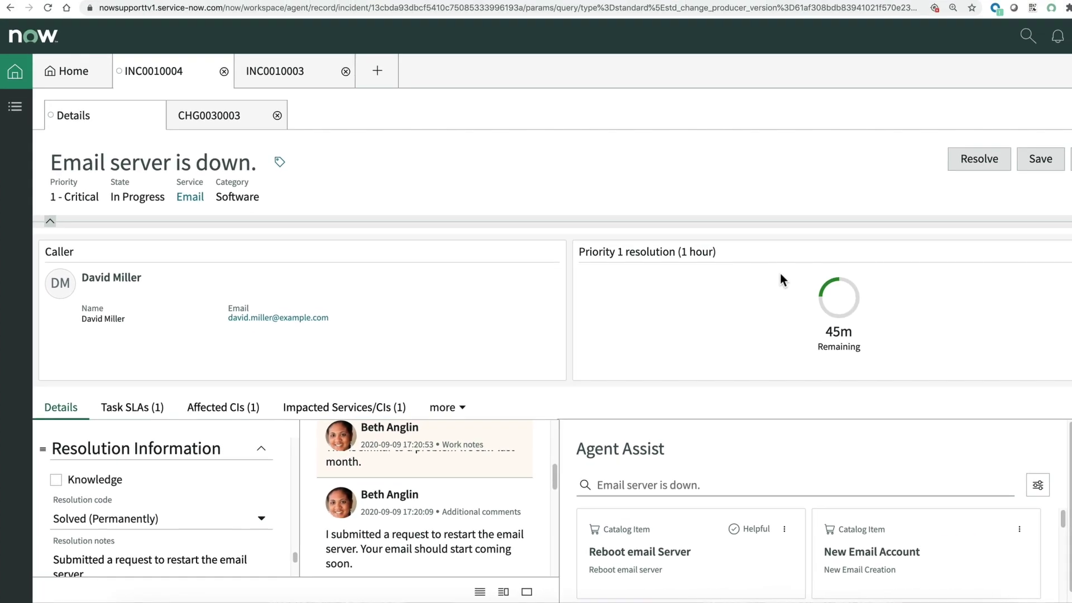
Step: Resolve INC0010004, moving its state from In Progress to Resolved
click(975, 158)
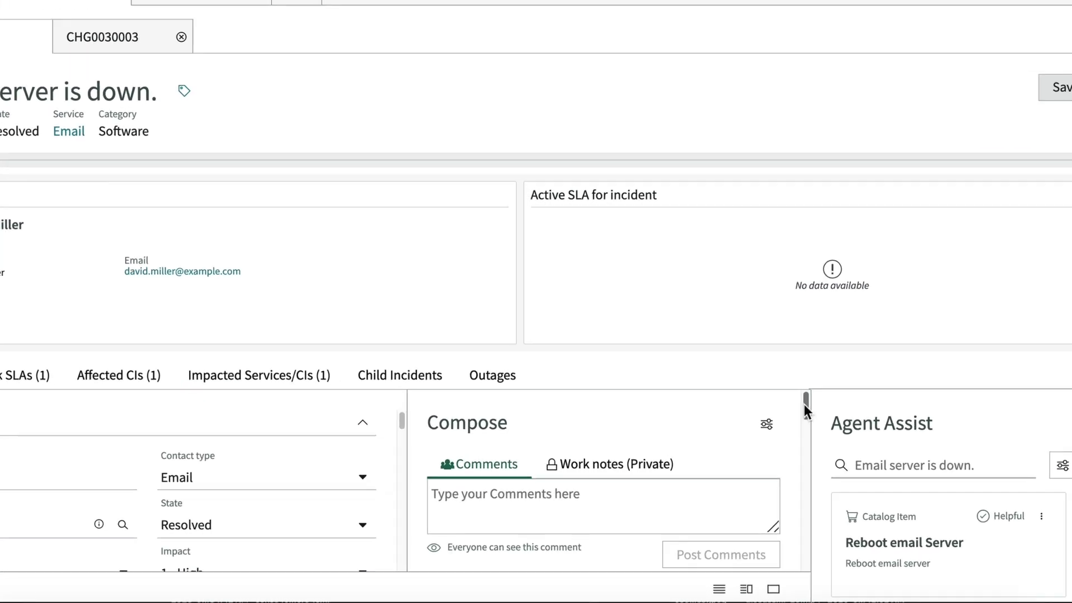
drag(803, 404, 809, 442)
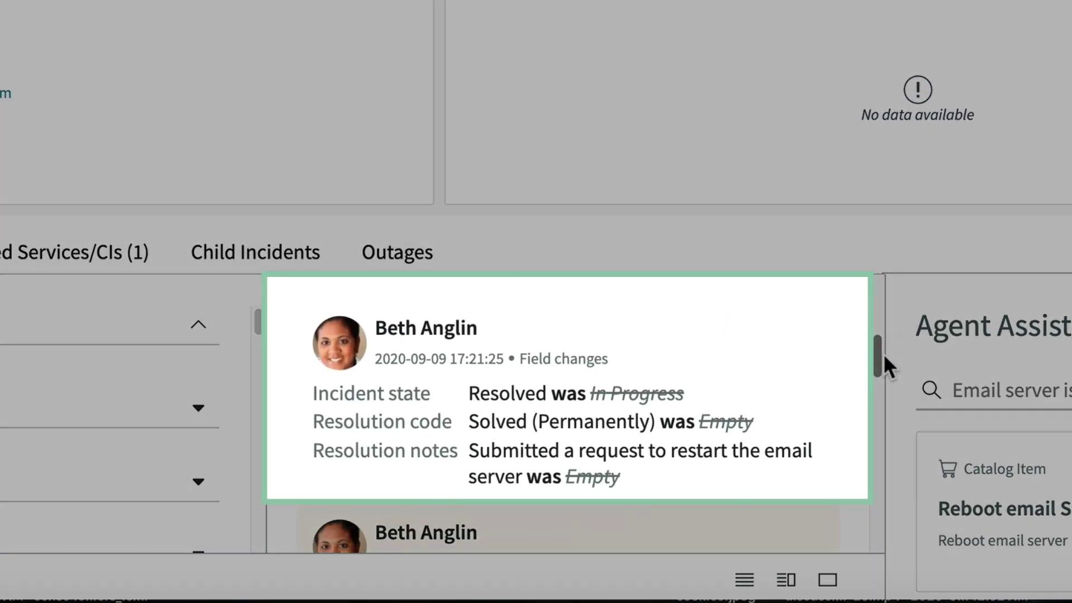